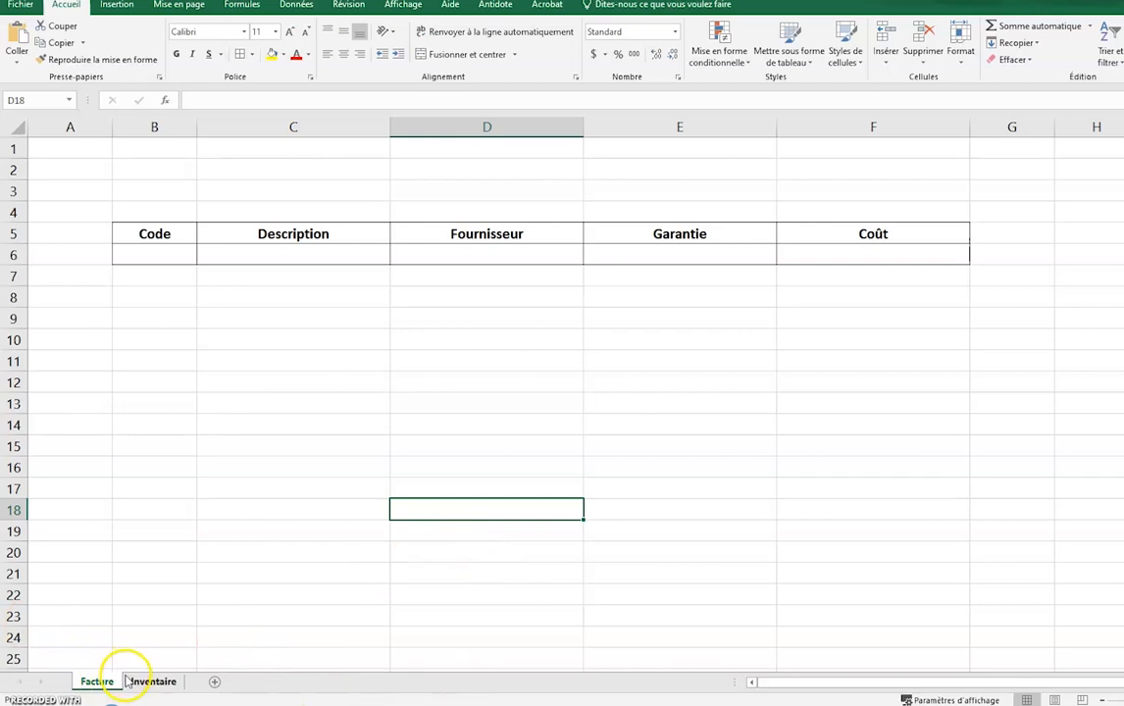
Step: Examine the invoice table on the Facture sheet, from the Code column to Coût, including its empty entry row
{"action": "left_click_drag", "start_coordinate": [156, 233], "coordinate": [840, 254]}
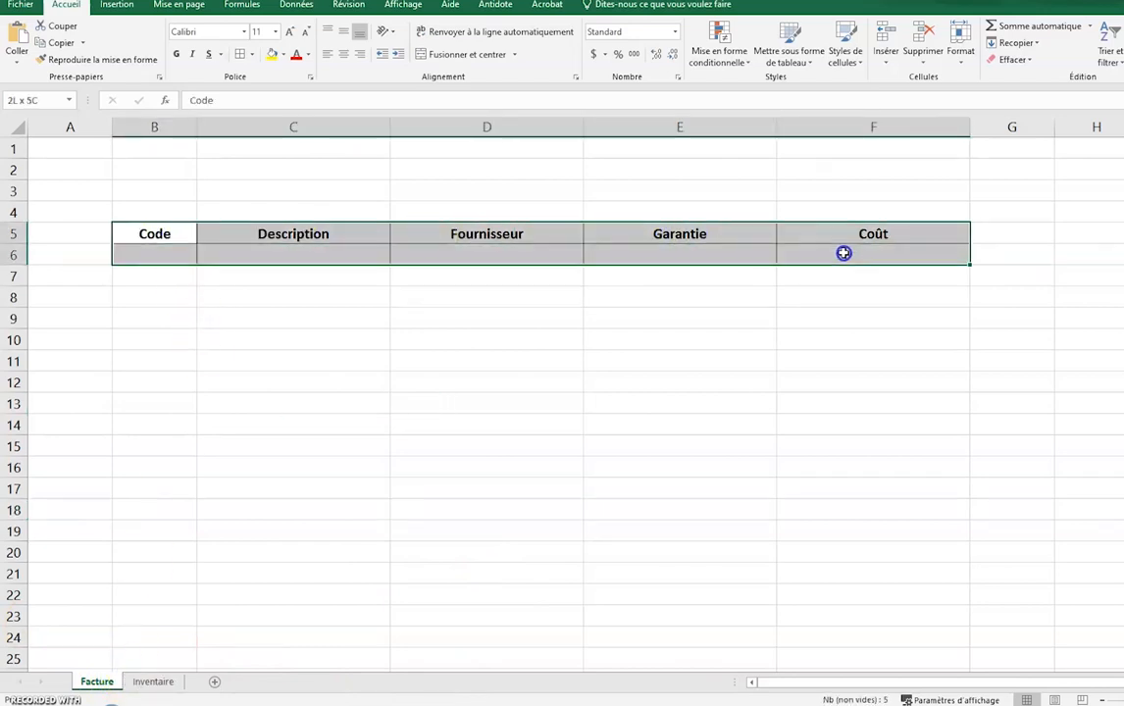
{"action": "left_click", "coordinate": [780, 318]}
{"action": "left_click", "coordinate": [122, 257]}
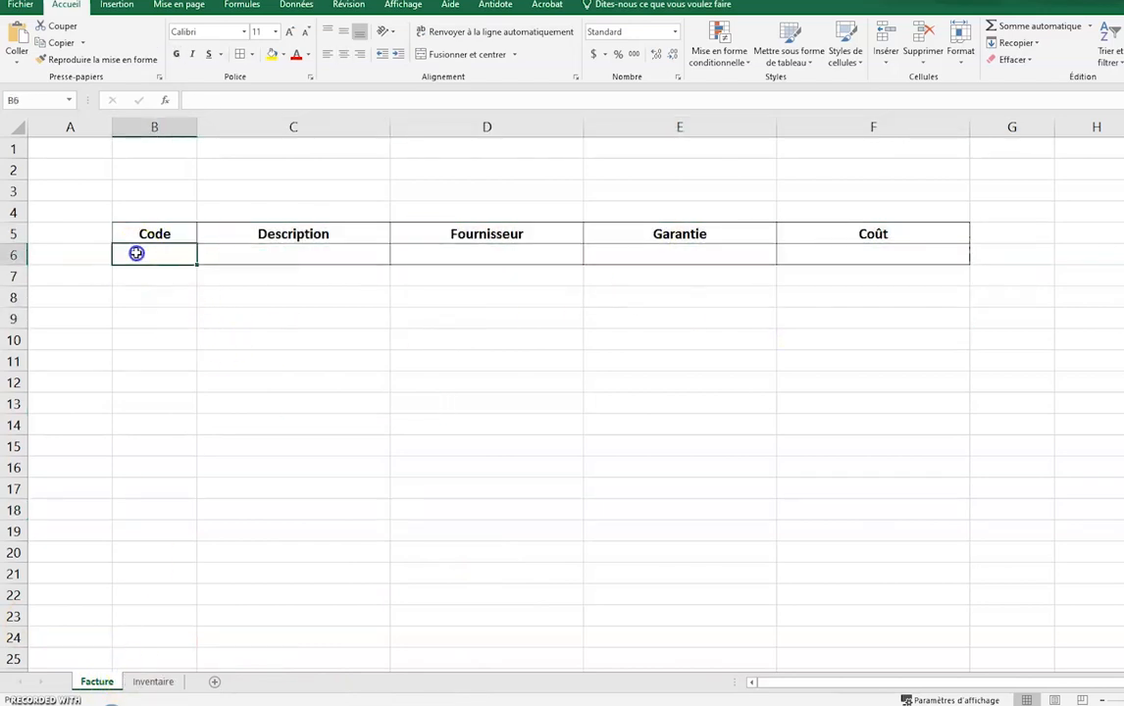
{"action": "left_click", "coordinate": [260, 252]}
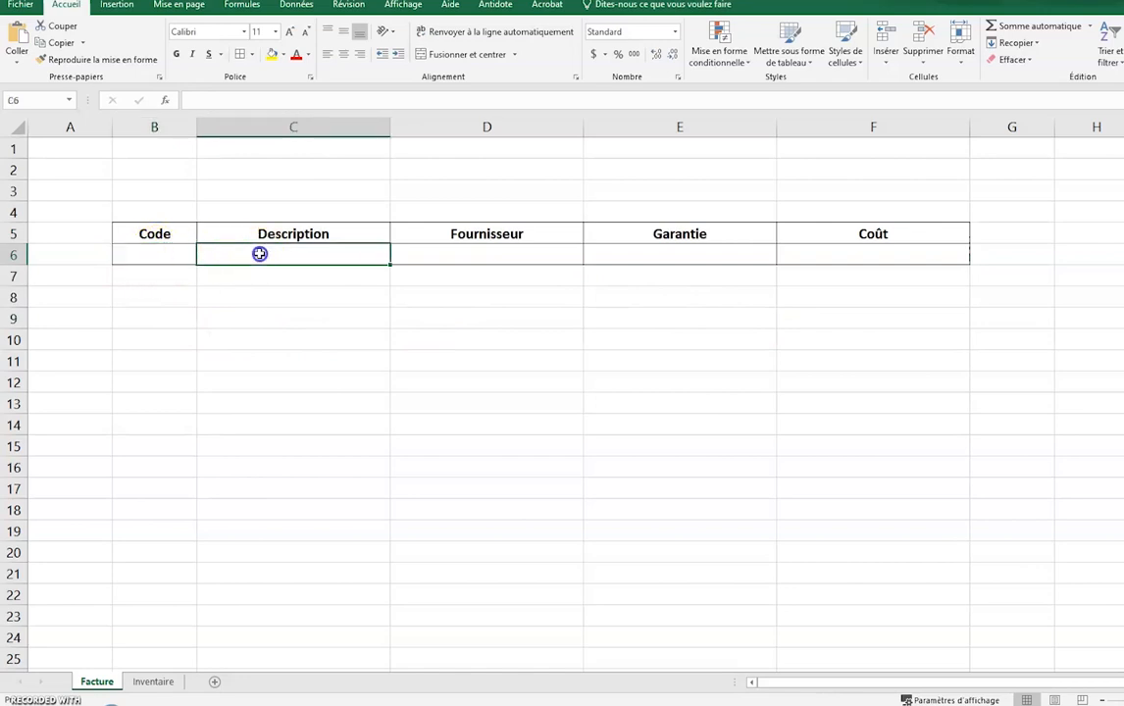
{"action": "left_click", "coordinate": [465, 257]}
{"action": "left_click", "coordinate": [624, 251]}
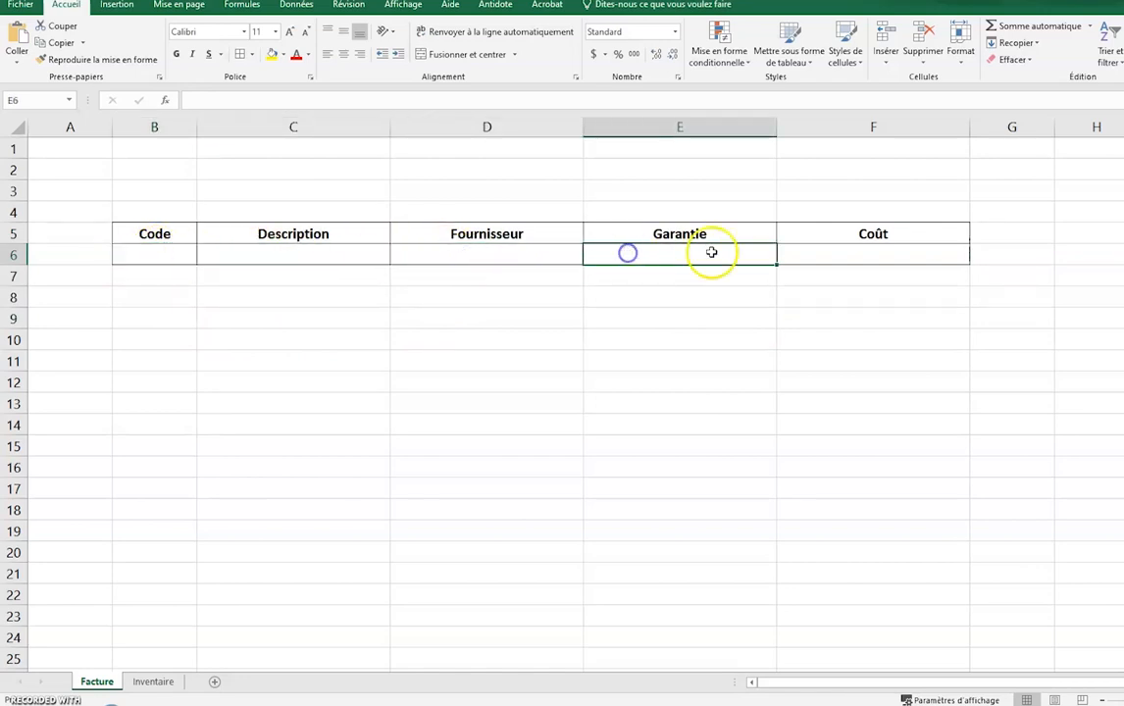
{"action": "left_click", "coordinate": [895, 258]}
{"action": "left_click_drag", "start_coordinate": [905, 253], "coordinate": [238, 261]}
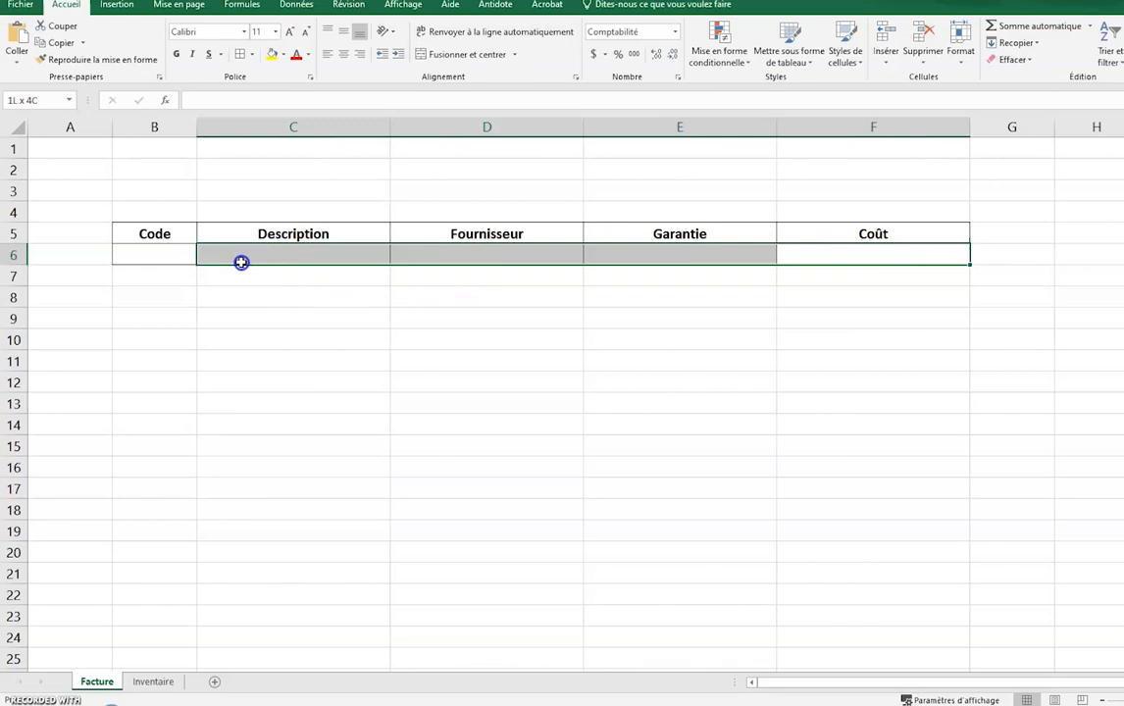
{"action": "left_click", "coordinate": [204, 251]}
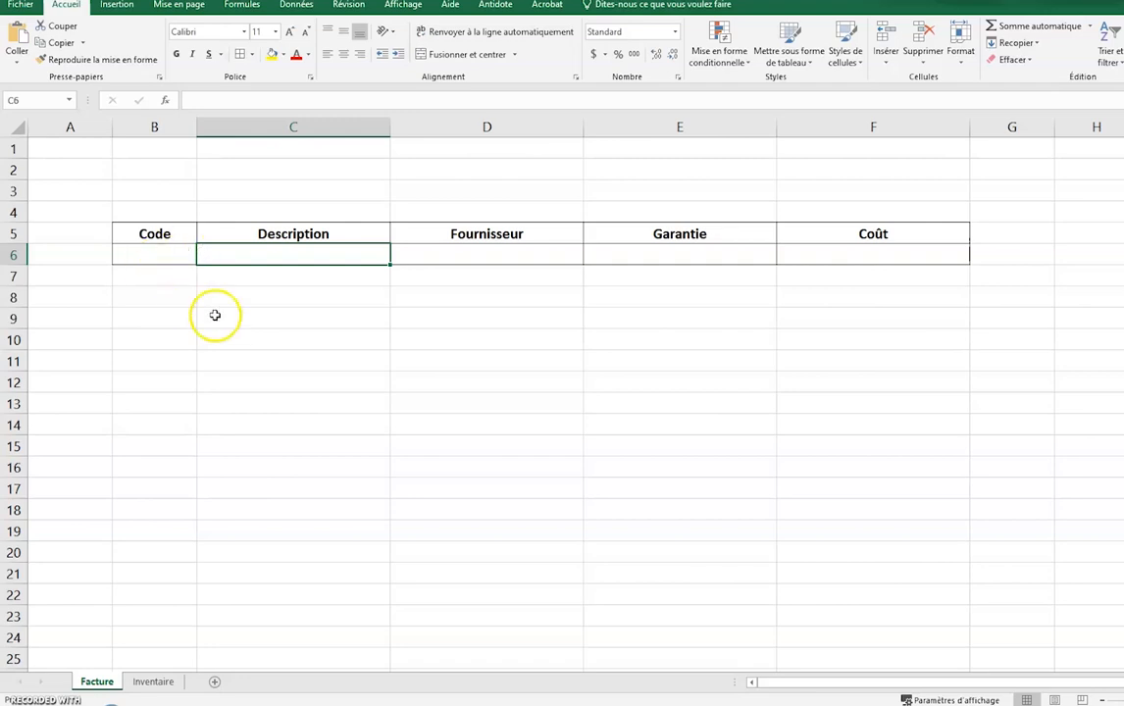
Step: Examine the Inventaire sheet's headings and the entries in its code, description, cost, warranty and supplier columns
{"action": "left_click", "coordinate": [152, 683]}
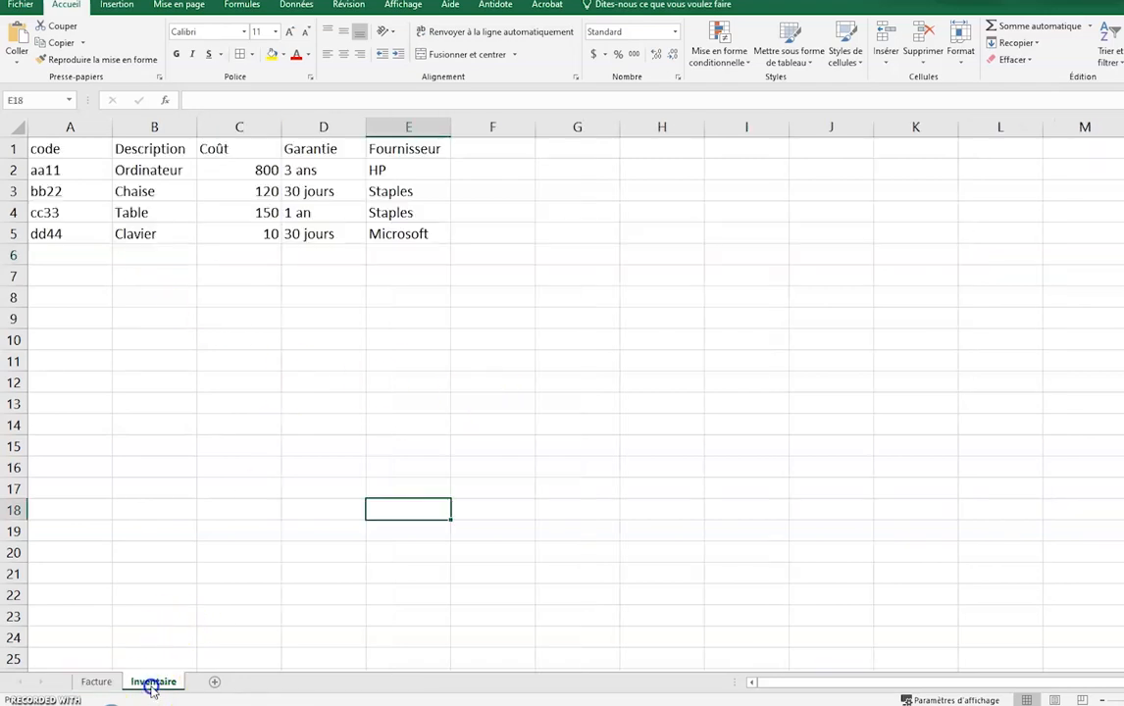
{"action": "left_click", "coordinate": [527, 316]}
{"action": "left_click_drag", "start_coordinate": [45, 150], "coordinate": [369, 148]}
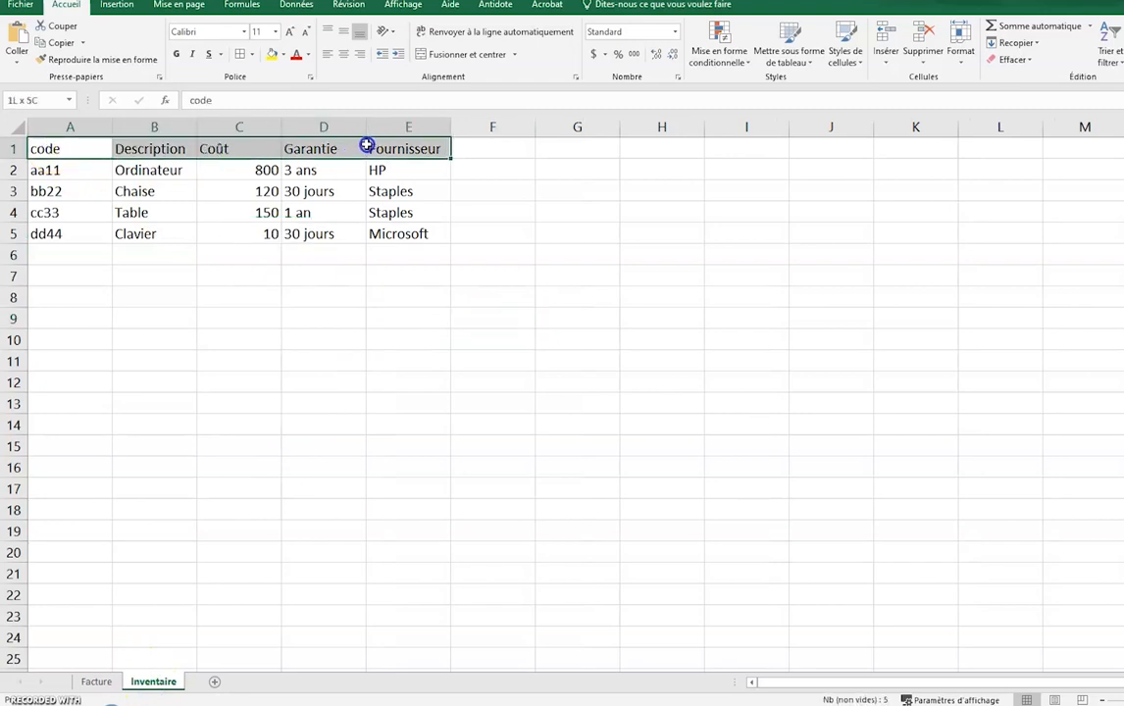
{"action": "left_click", "coordinate": [75, 172]}
{"action": "left_click", "coordinate": [66, 149]}
{"action": "left_click_drag", "start_coordinate": [73, 172], "coordinate": [63, 238]}
{"action": "left_click_drag", "start_coordinate": [159, 163], "coordinate": [150, 232]}
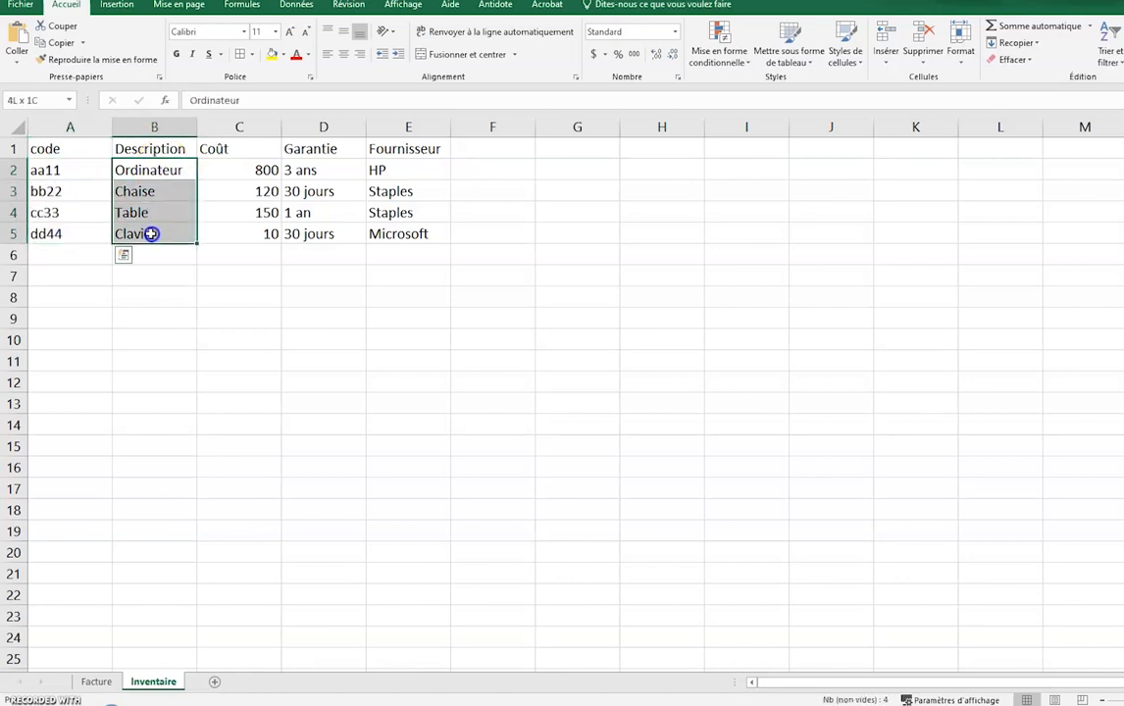
{"action": "left_click_drag", "start_coordinate": [230, 168], "coordinate": [221, 241]}
{"action": "left_click_drag", "start_coordinate": [323, 169], "coordinate": [322, 217]}
{"action": "left_click_drag", "start_coordinate": [416, 167], "coordinate": [406, 240]}
{"action": "left_click", "coordinate": [384, 401]}
Step: Start a RECHERCHEV formula in cell C6 of the Facture sheet, using B6 as the lookup value
{"action": "key", "text": "ctrl+Page_Up"}
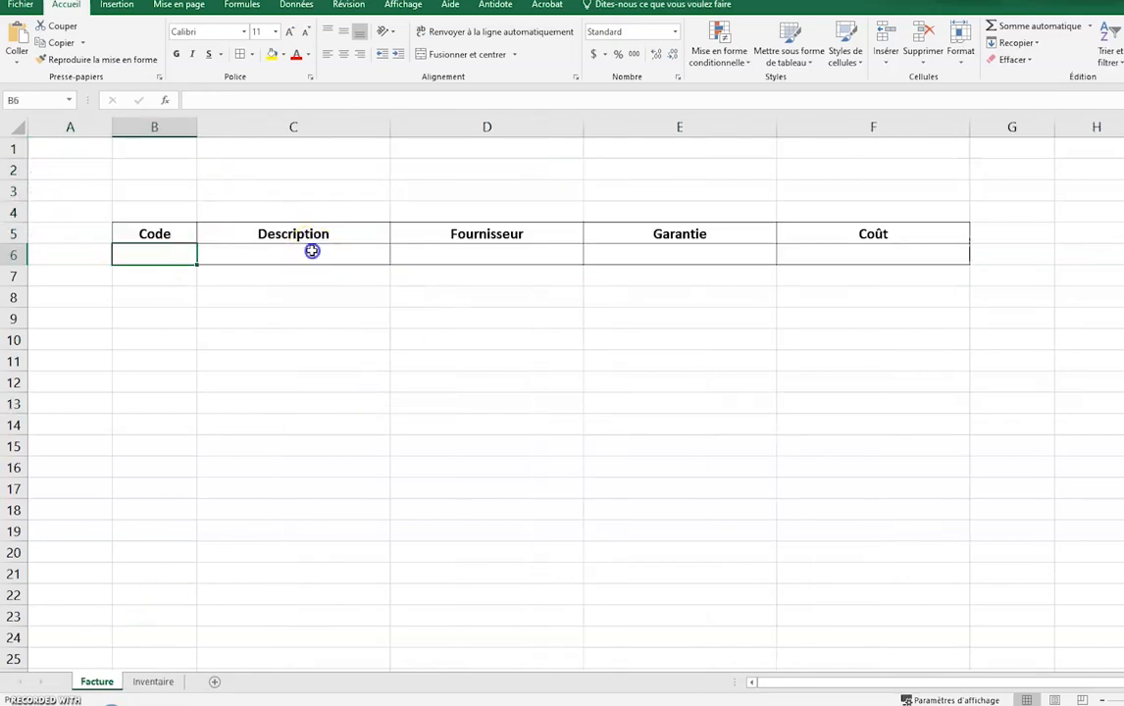
{"action": "left_click", "coordinate": [311, 248]}
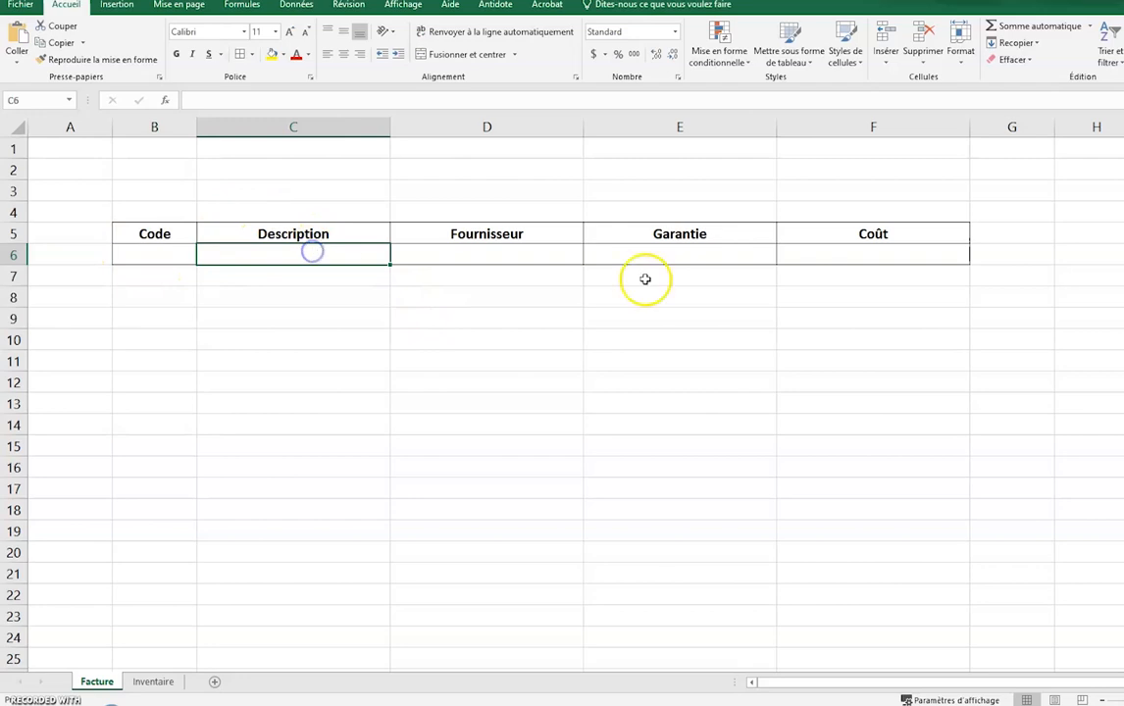
{"action": "left_click", "coordinate": [135, 255]}
{"action": "left_click", "coordinate": [302, 252]}
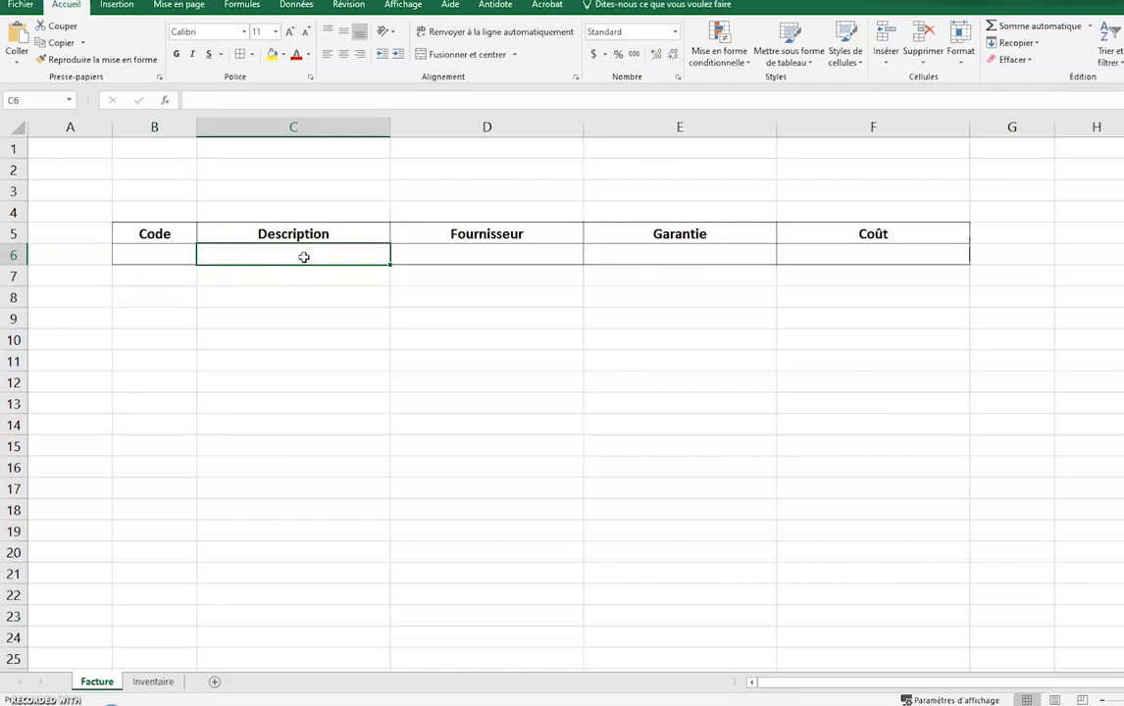
{"action": "type", "text": "=recher"}
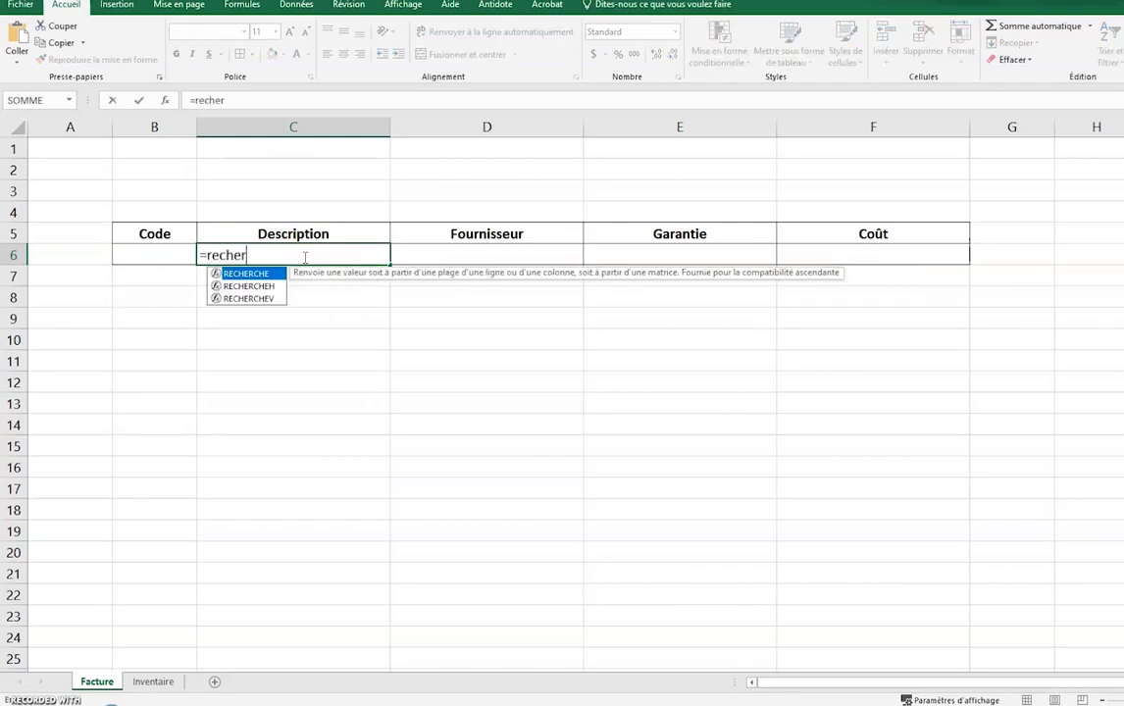
{"action": "type", "text": "chev("}
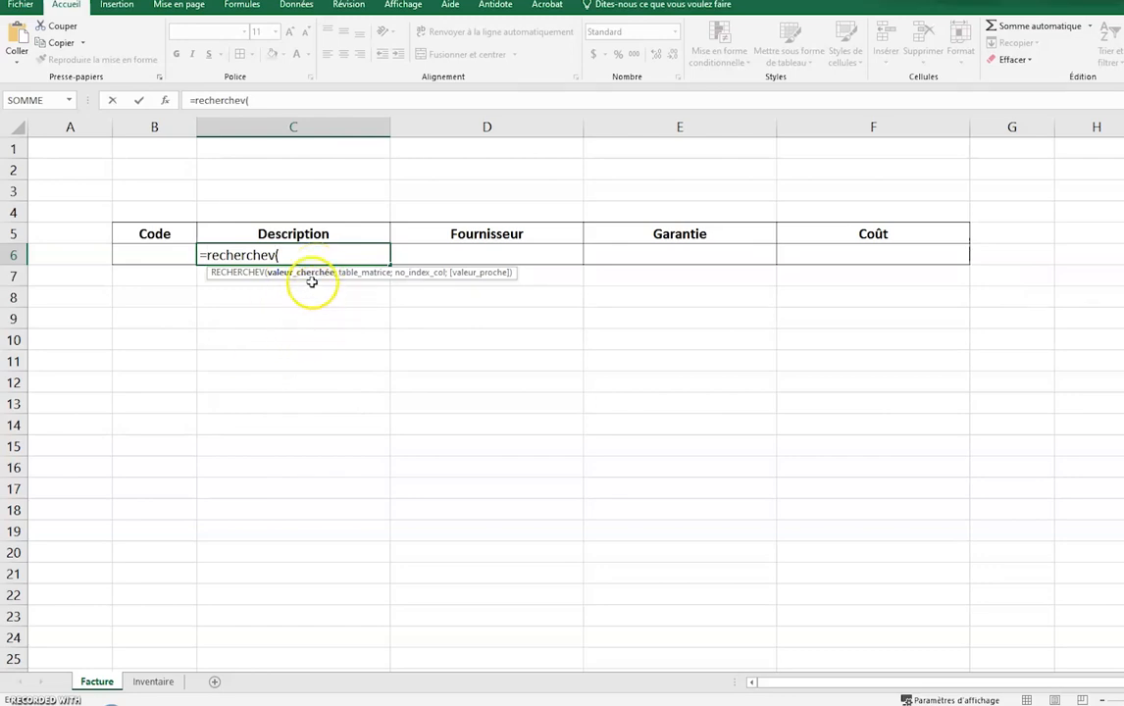
{"action": "left_click", "coordinate": [170, 255]}
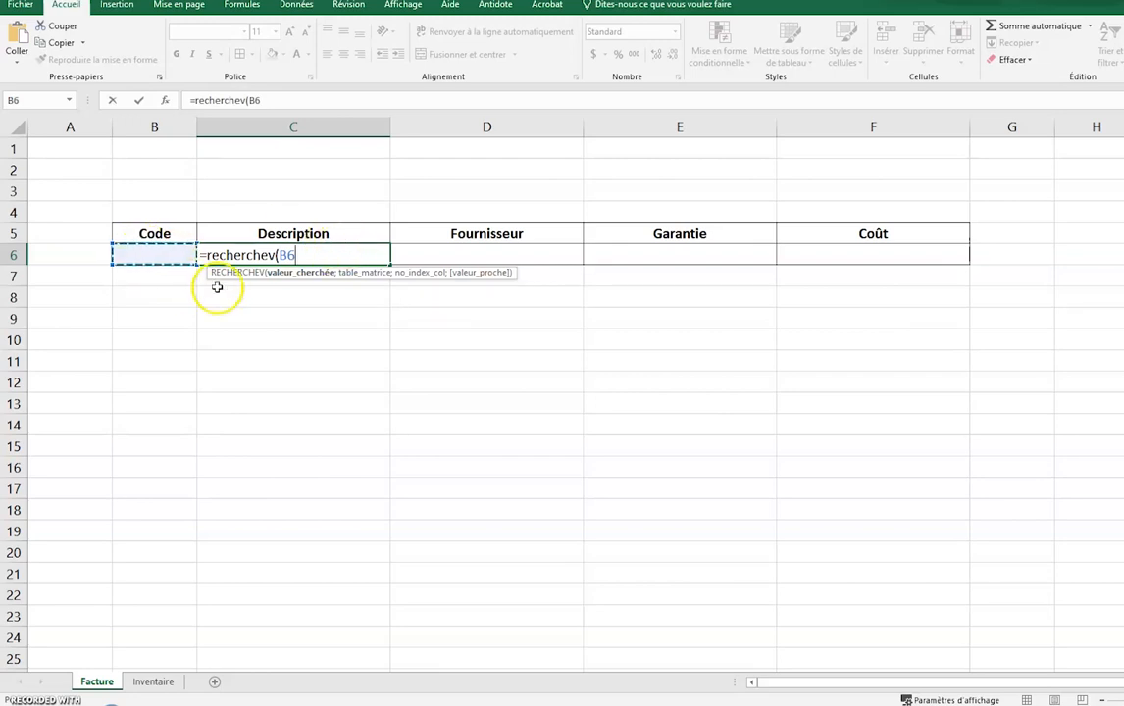
{"action": "type", "text": ";"}
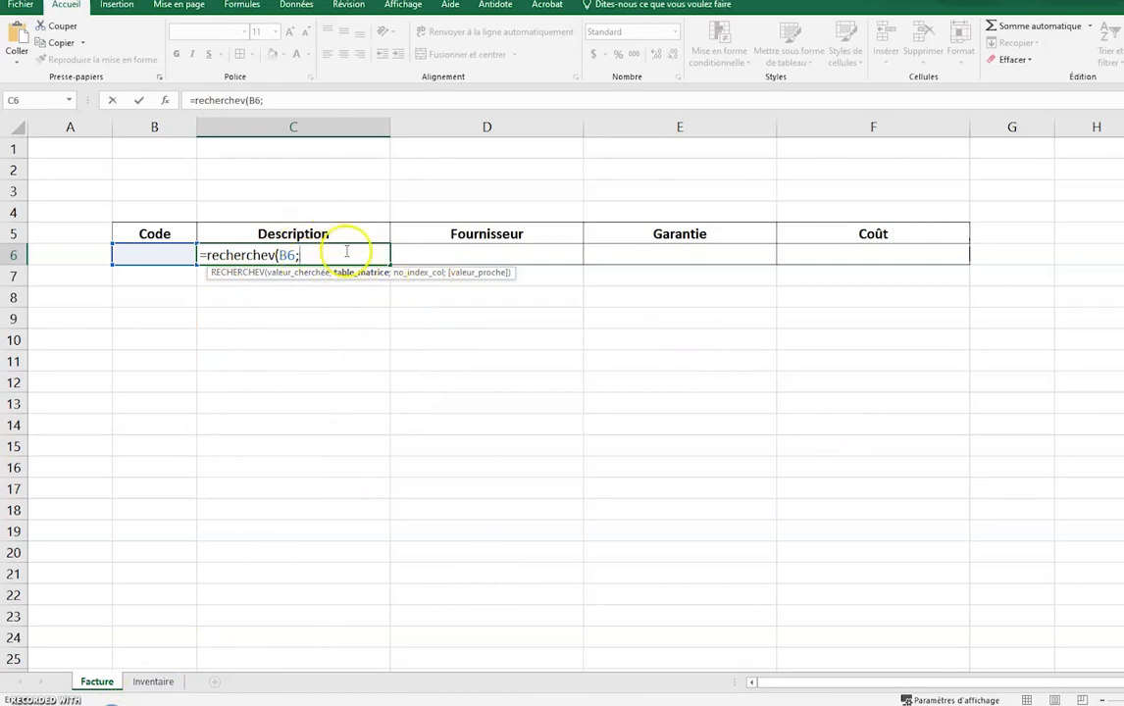
Step: Complete the RECHERCHEV formula with the table range Inventaire!A1:E5, column index 2 and exact match FAUX
{"action": "left_click", "coordinate": [155, 683]}
{"action": "left_click_drag", "start_coordinate": [49, 147], "coordinate": [311, 197]}
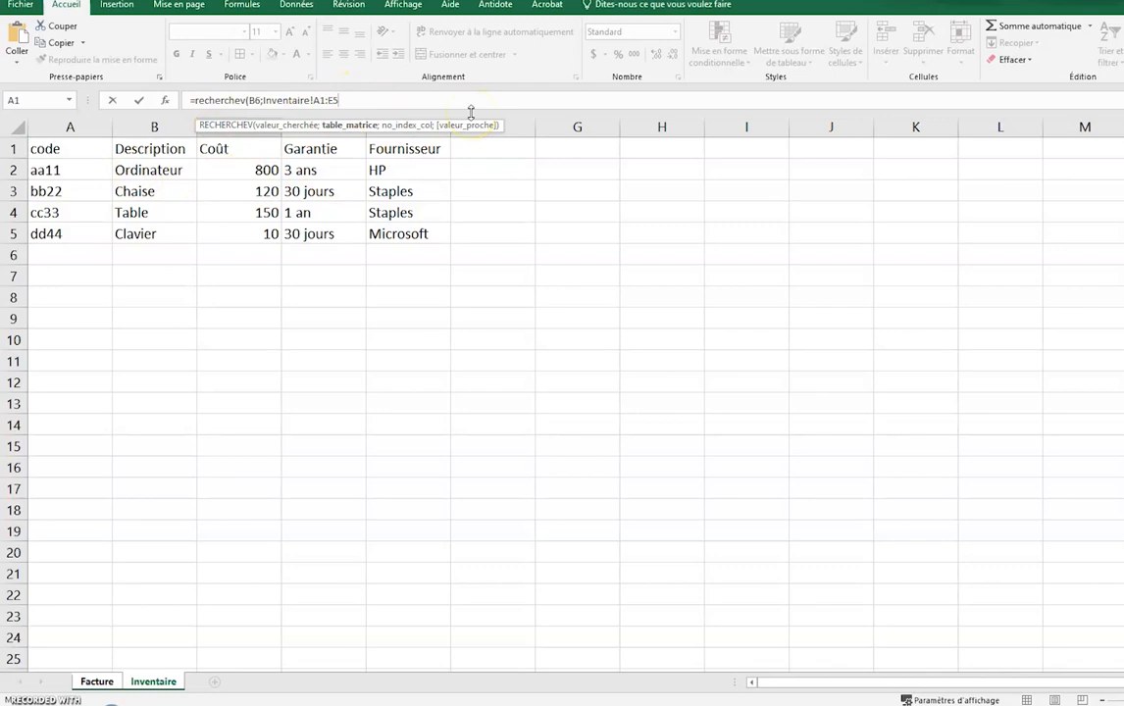
{"action": "type", "text": ";2"}
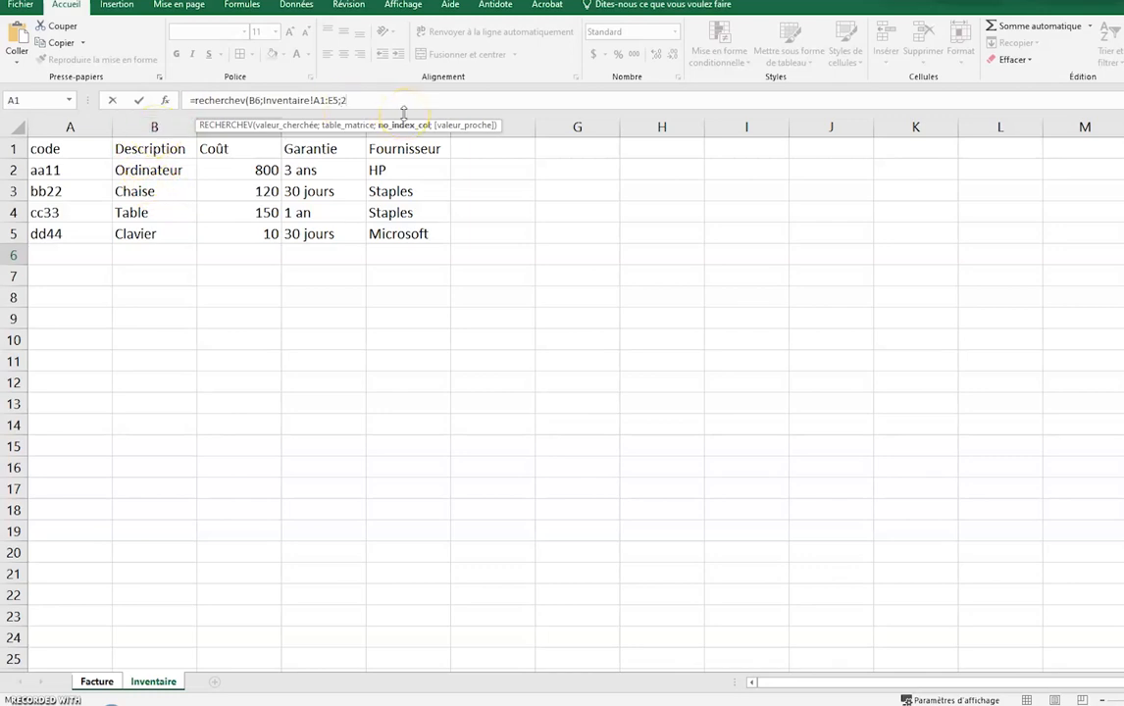
{"action": "type", "text": ";"}
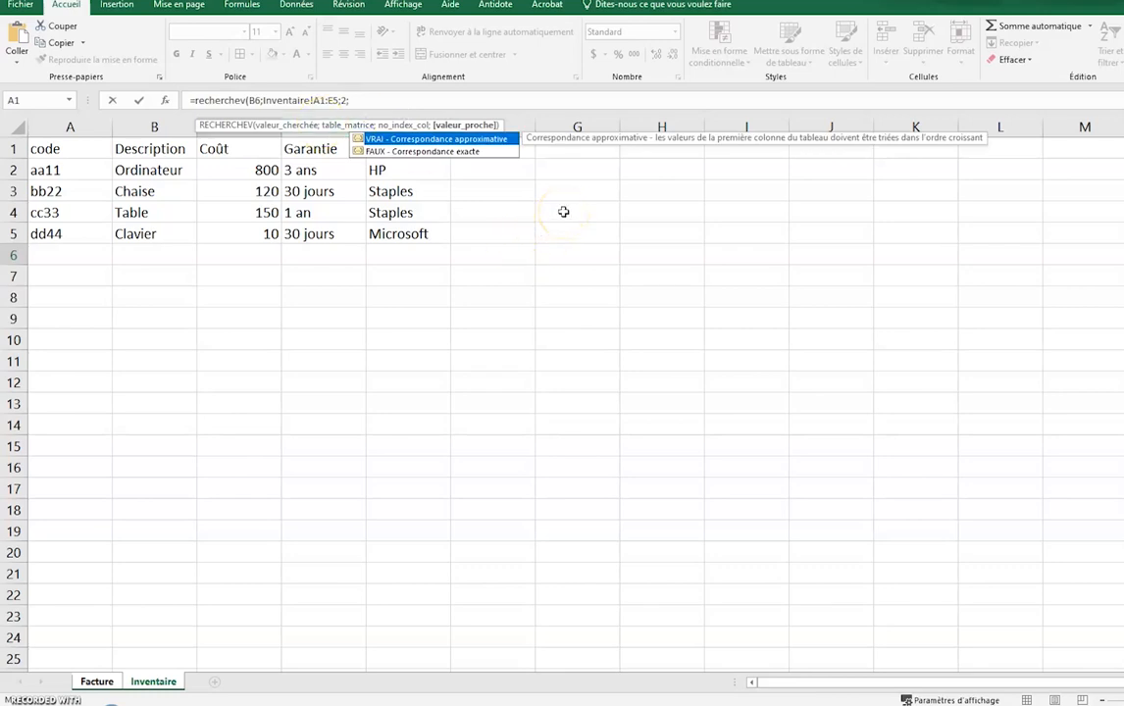
{"action": "double_click", "coordinate": [405, 152]}
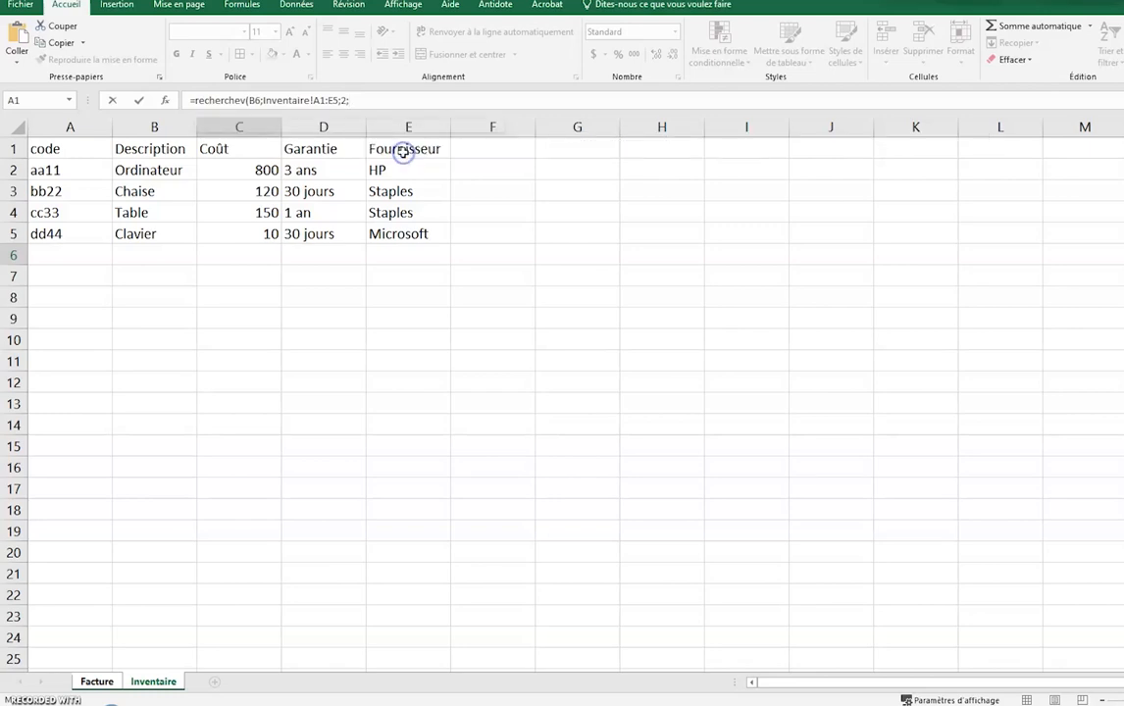
{"action": "type", "text": ")"}
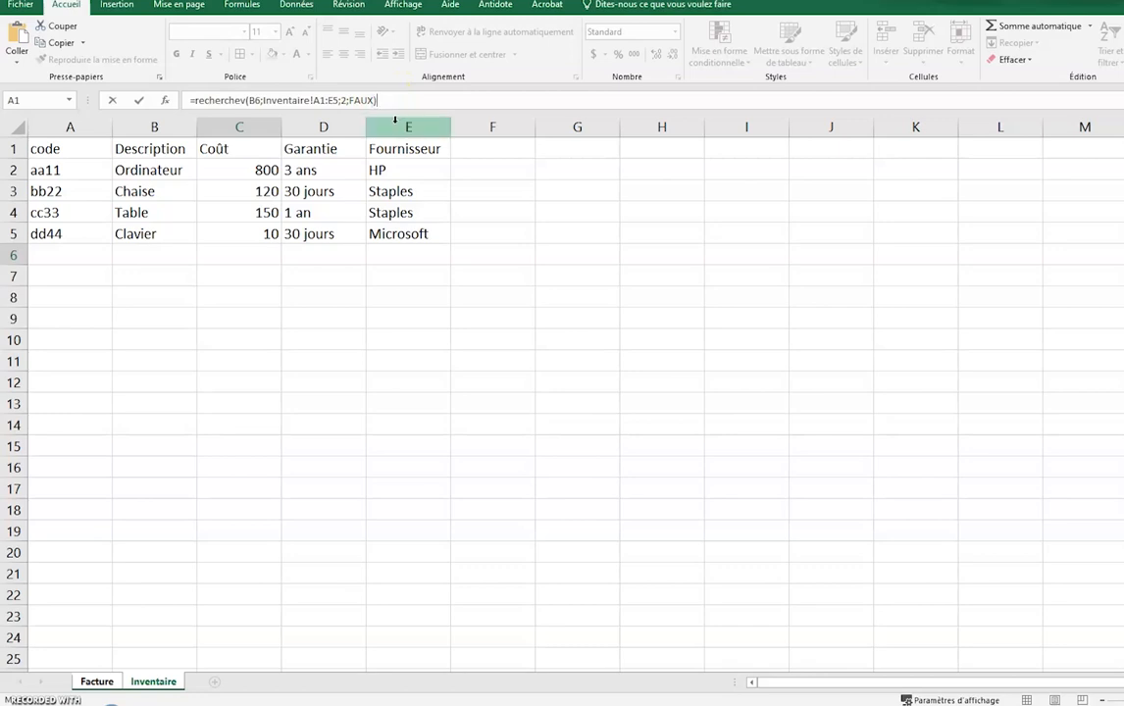
{"action": "key", "text": "Return"}
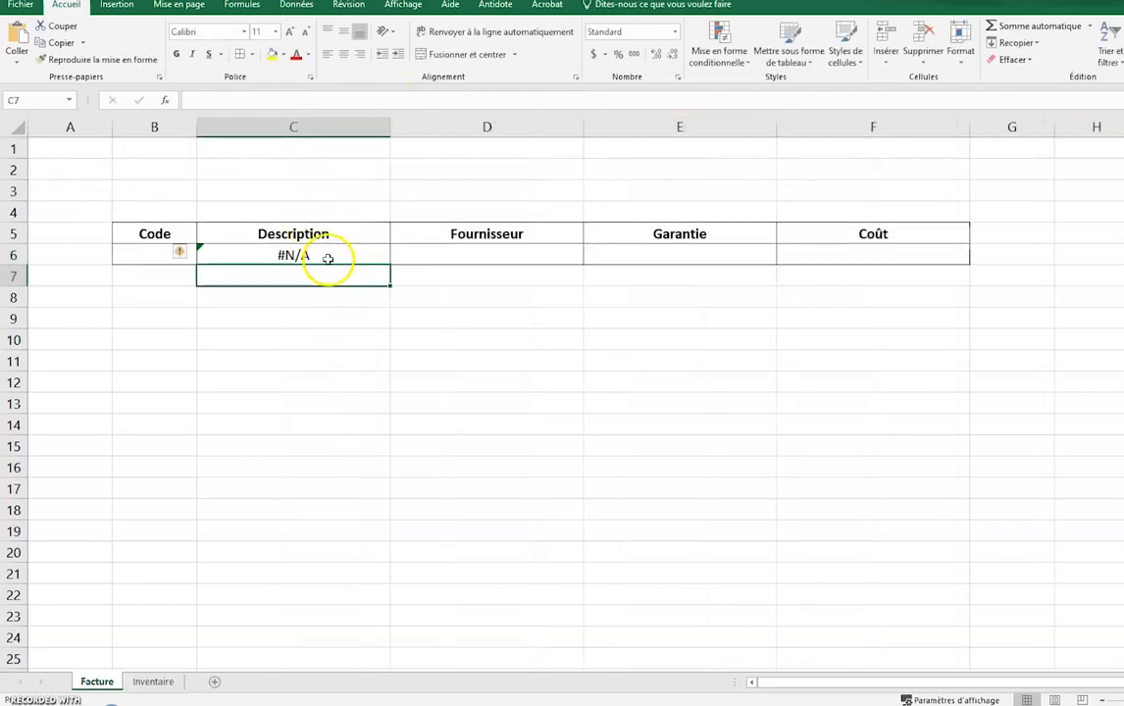
Step: Test the description lookup by entering the code aa11 in cell B6 and check the formula in C6
{"action": "left_click", "coordinate": [327, 257]}
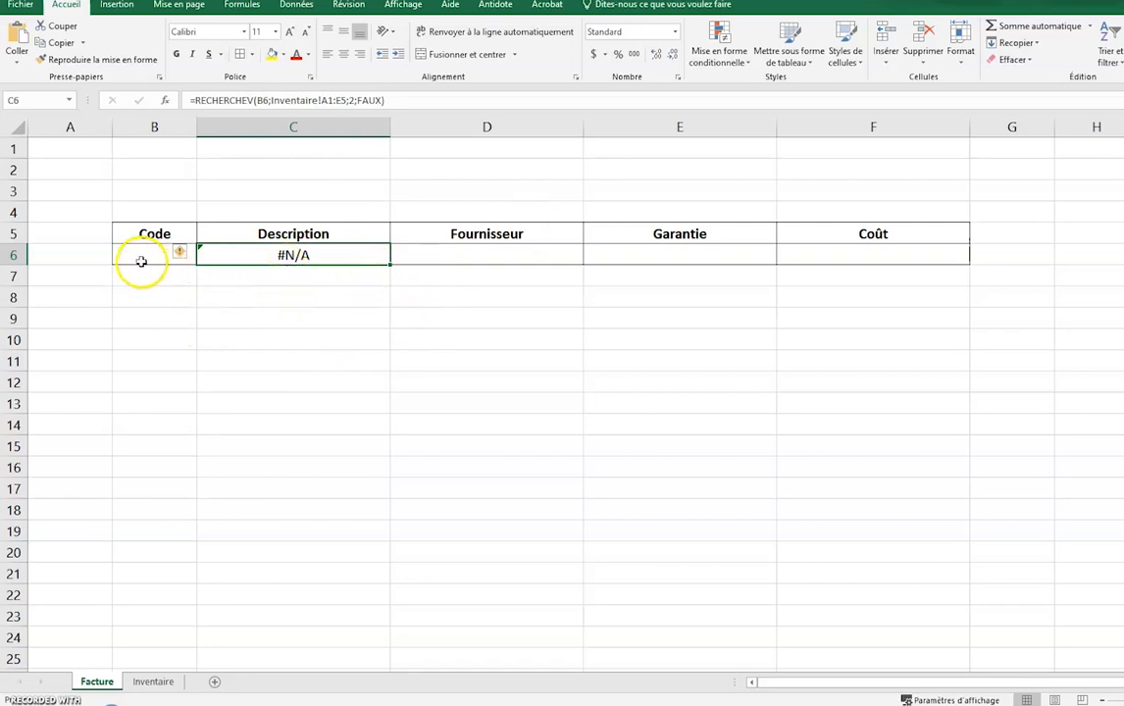
{"action": "left_click", "coordinate": [142, 255]}
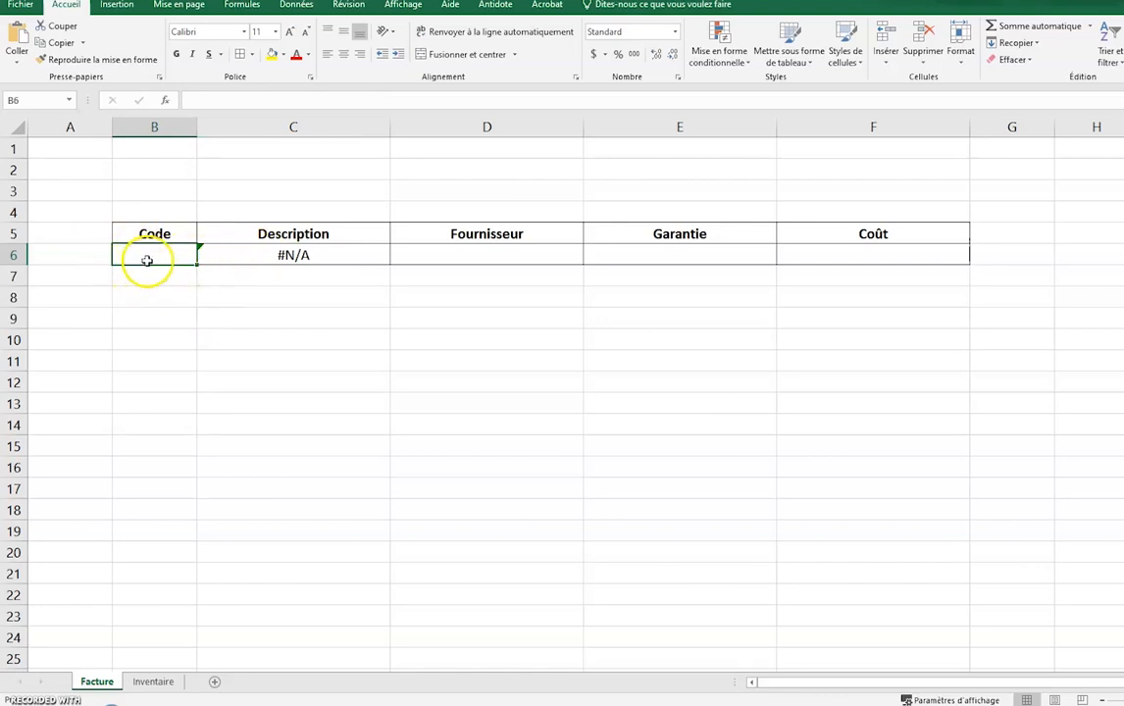
{"action": "left_click", "coordinate": [348, 255]}
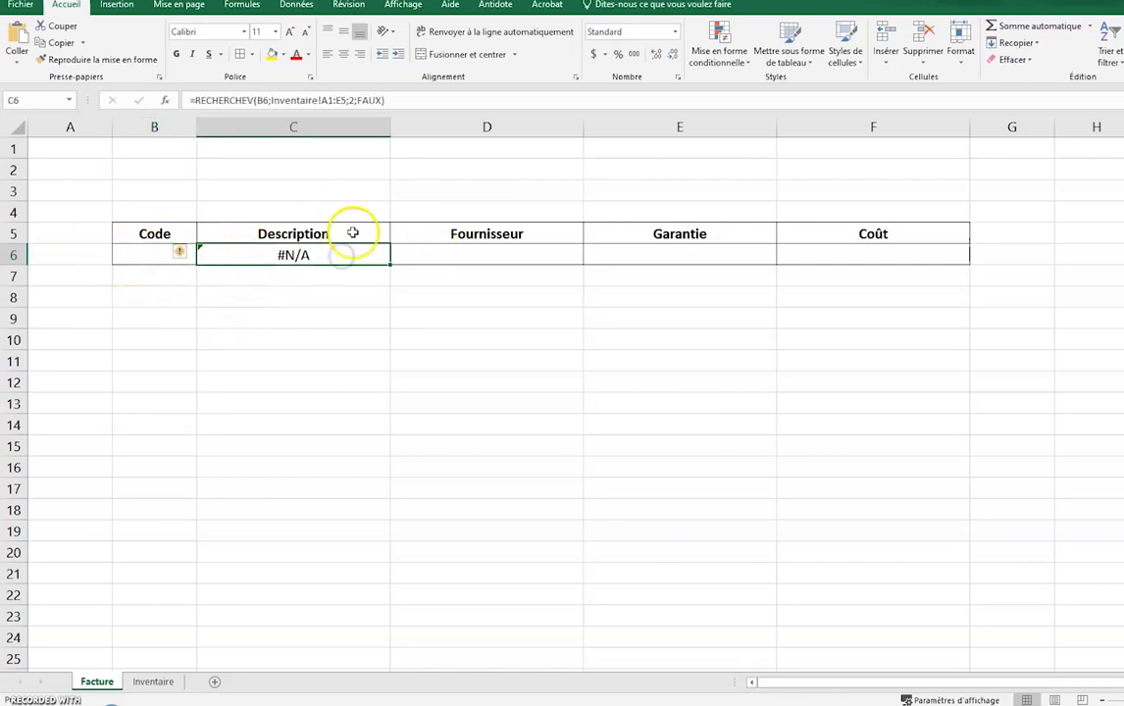
{"action": "left_click", "coordinate": [140, 258]}
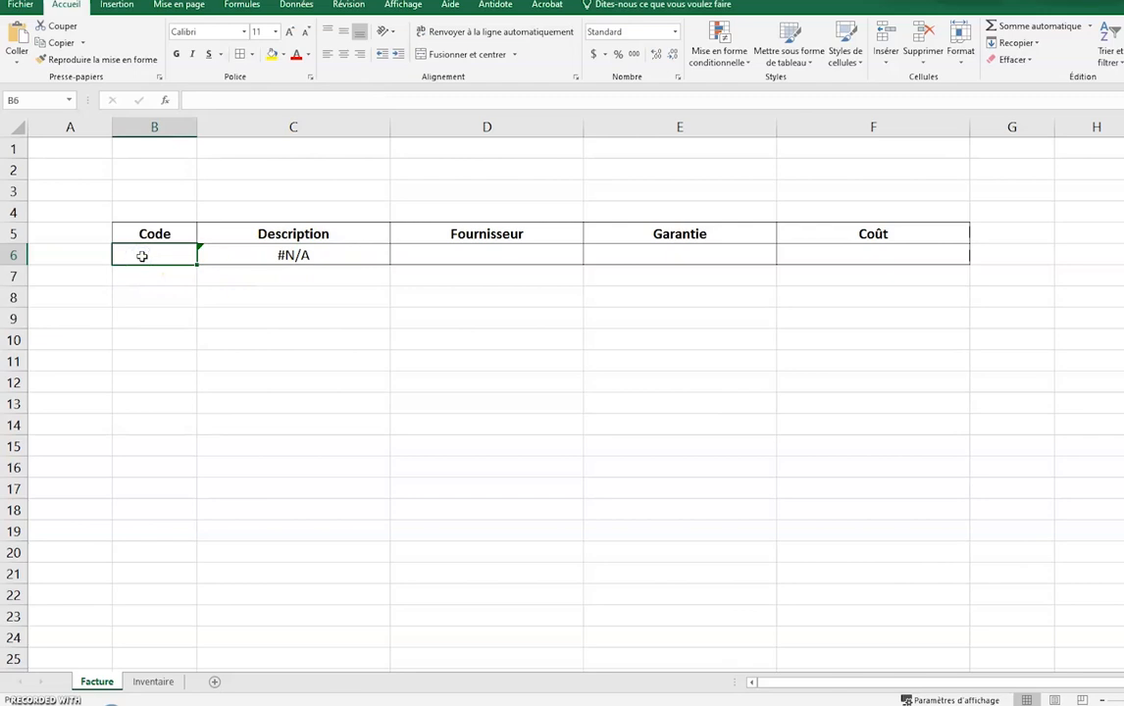
{"action": "type", "text": "aa11"}
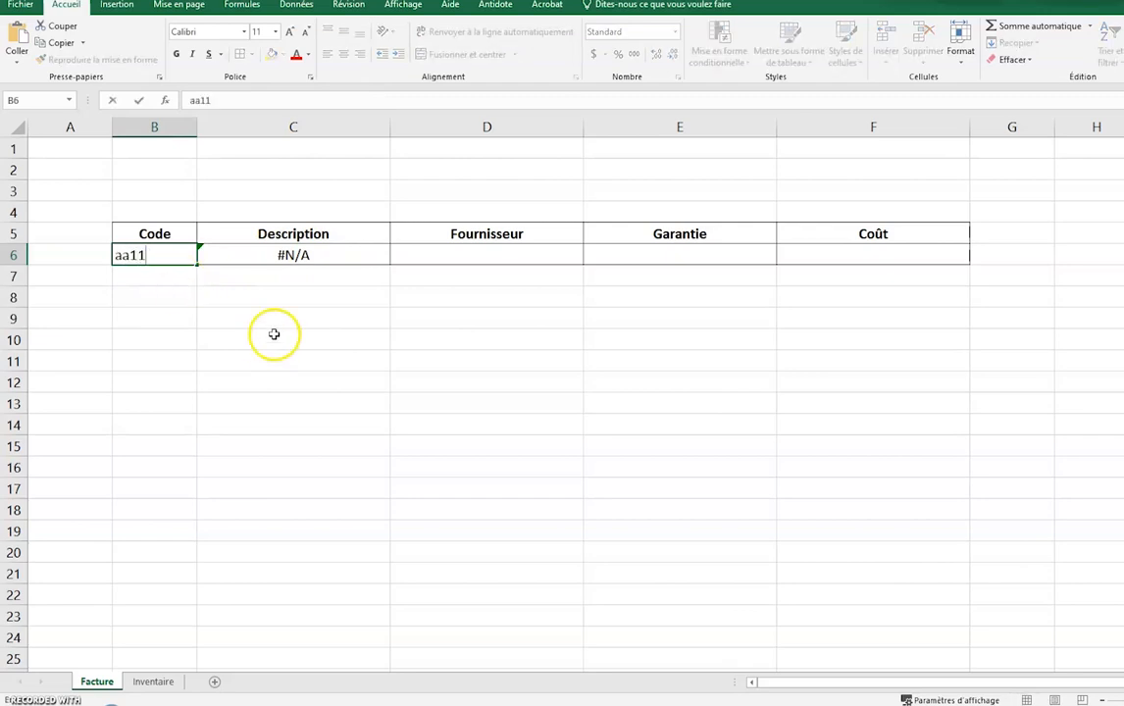
{"action": "key", "text": "Return"}
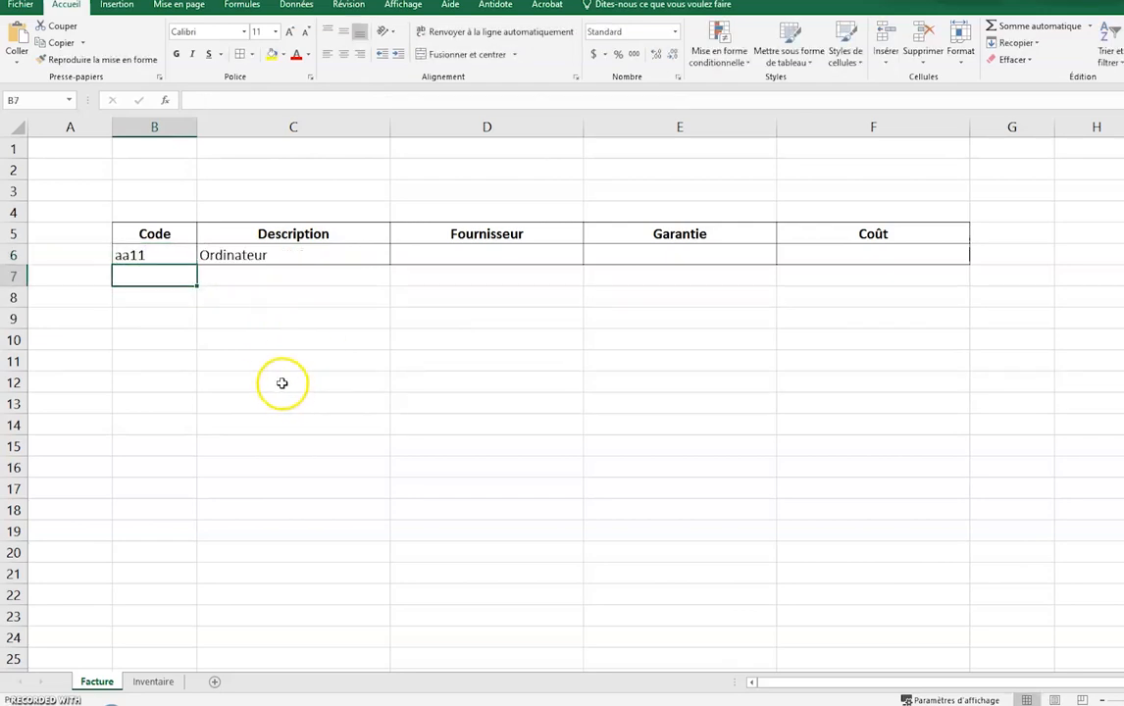
{"action": "left_click", "coordinate": [281, 255]}
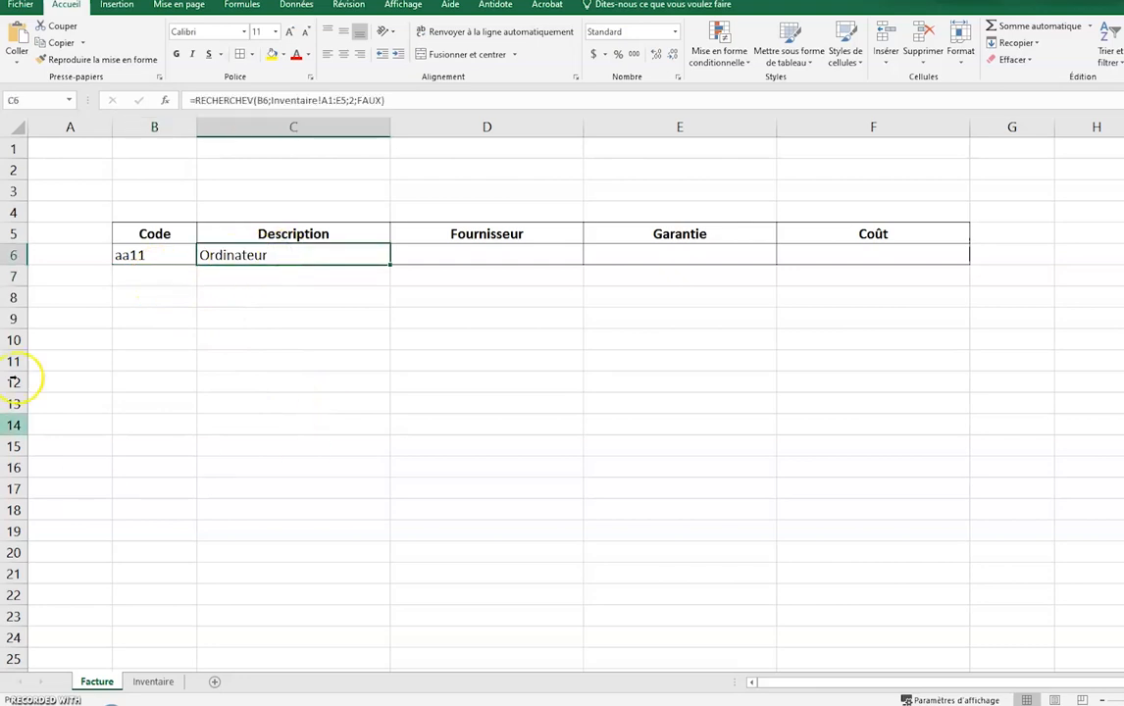
Step: Test the lookup with other item codes by entering bb22 and then cc33 in cell B6
{"action": "left_click", "coordinate": [172, 255]}
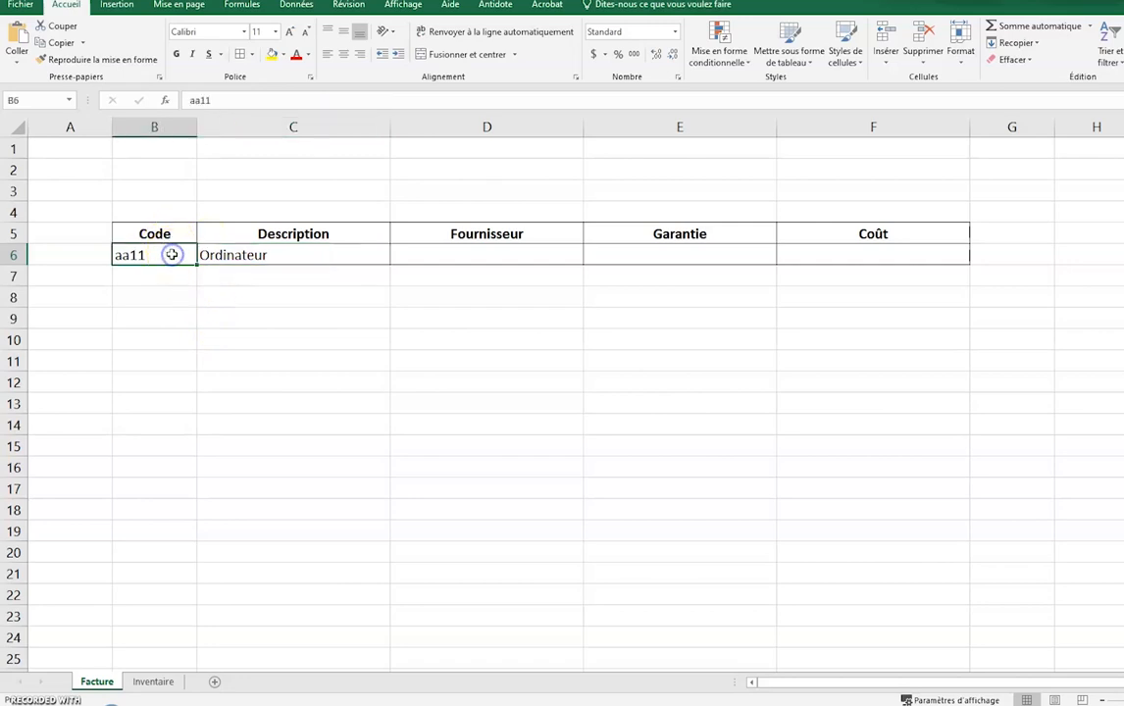
{"action": "type", "text": "bb22"}
{"action": "key", "text": "Return"}
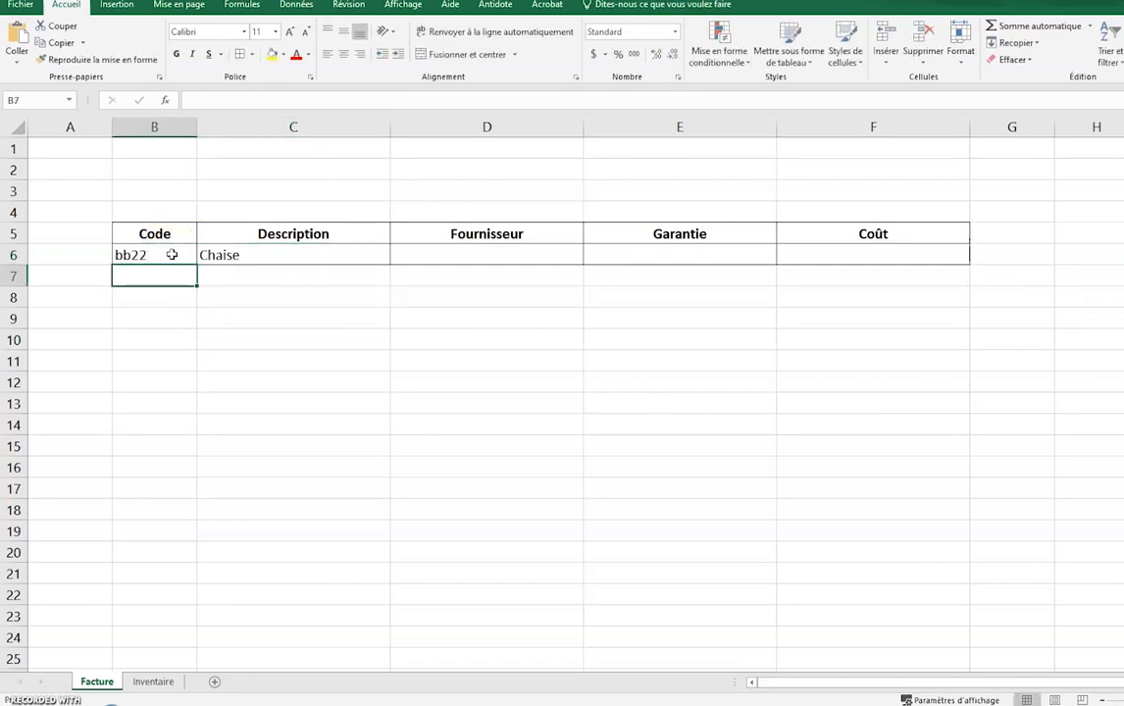
{"action": "left_click", "coordinate": [165, 255]}
{"action": "type", "text": "cc33"}
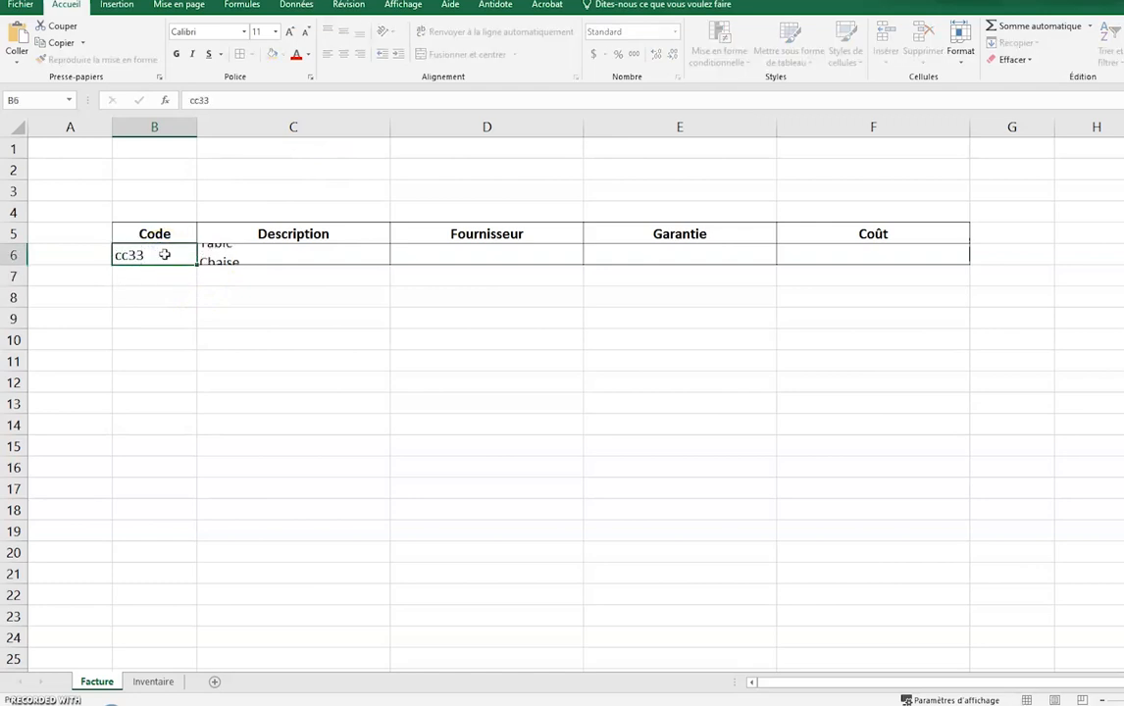
{"action": "key", "text": "Return"}
{"action": "left_click", "coordinate": [128, 255]}
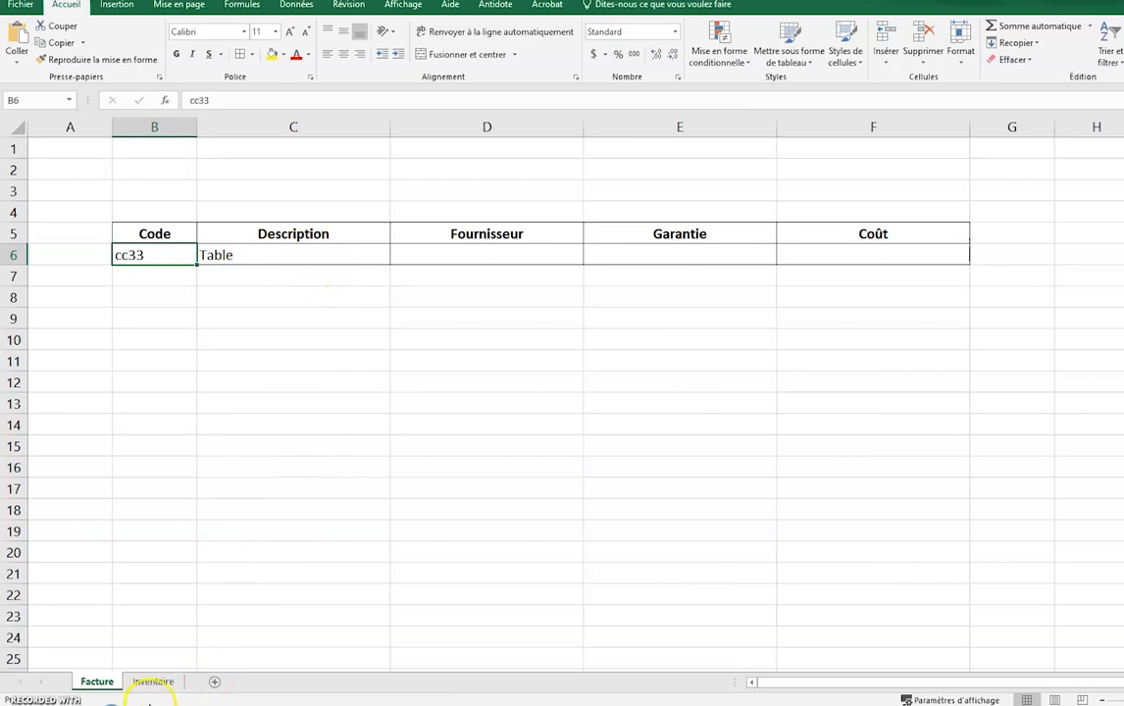
Step: Name the range A1:E5 on the Inventaire sheet Stocks
{"action": "left_click", "coordinate": [167, 682]}
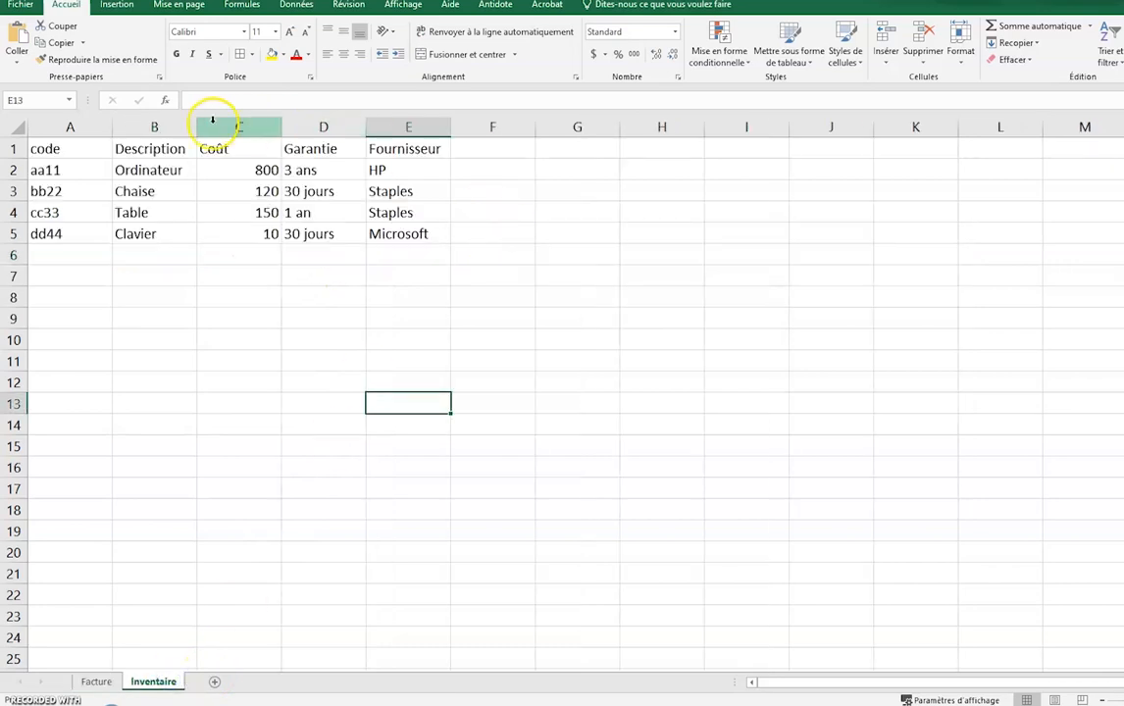
{"action": "left_click_drag", "start_coordinate": [68, 151], "coordinate": [401, 231]}
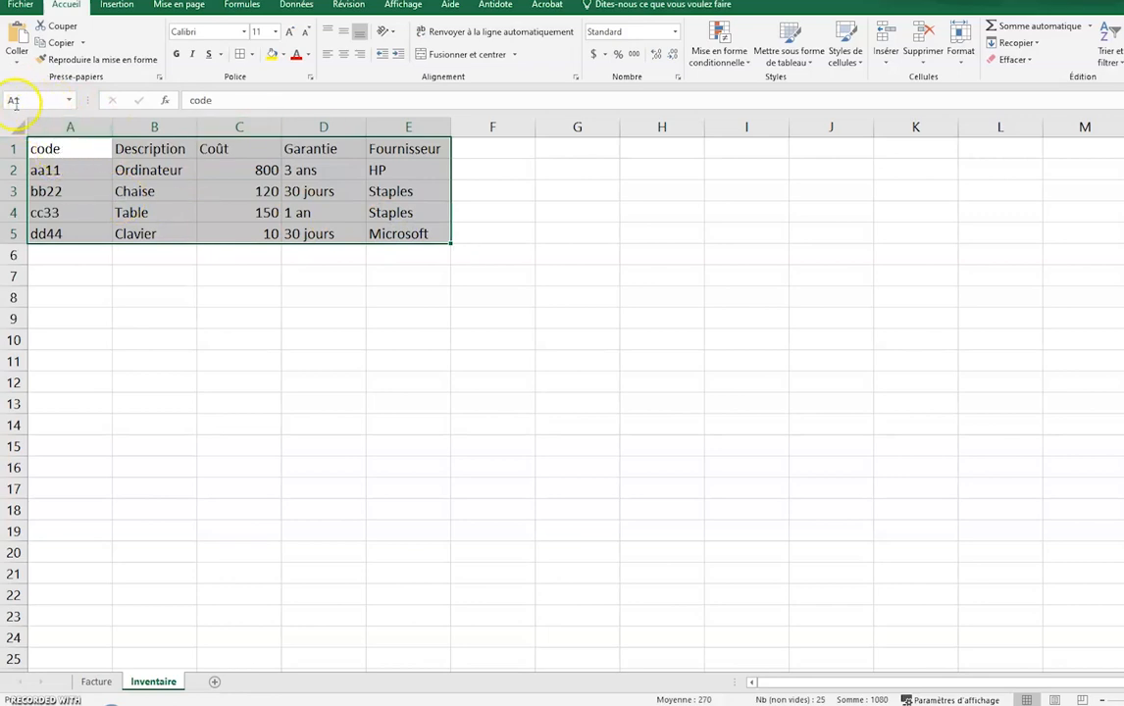
{"action": "left_click", "coordinate": [46, 101]}
{"action": "left_click", "coordinate": [294, 5]}
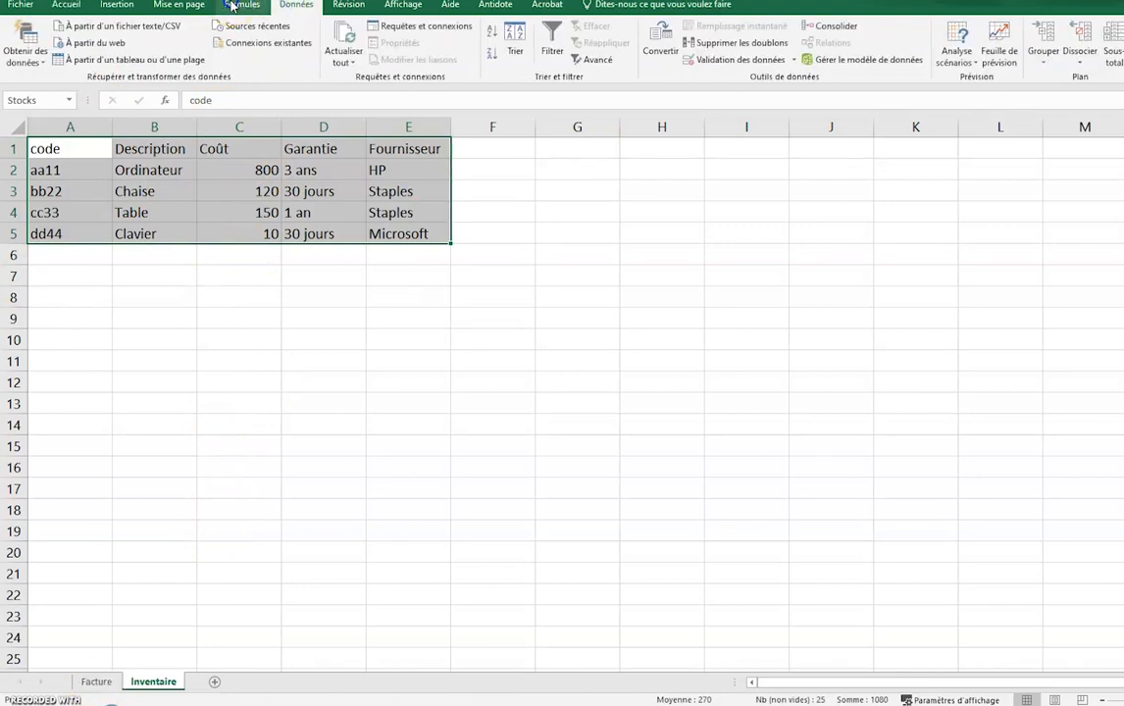
{"action": "left_click", "coordinate": [240, 5]}
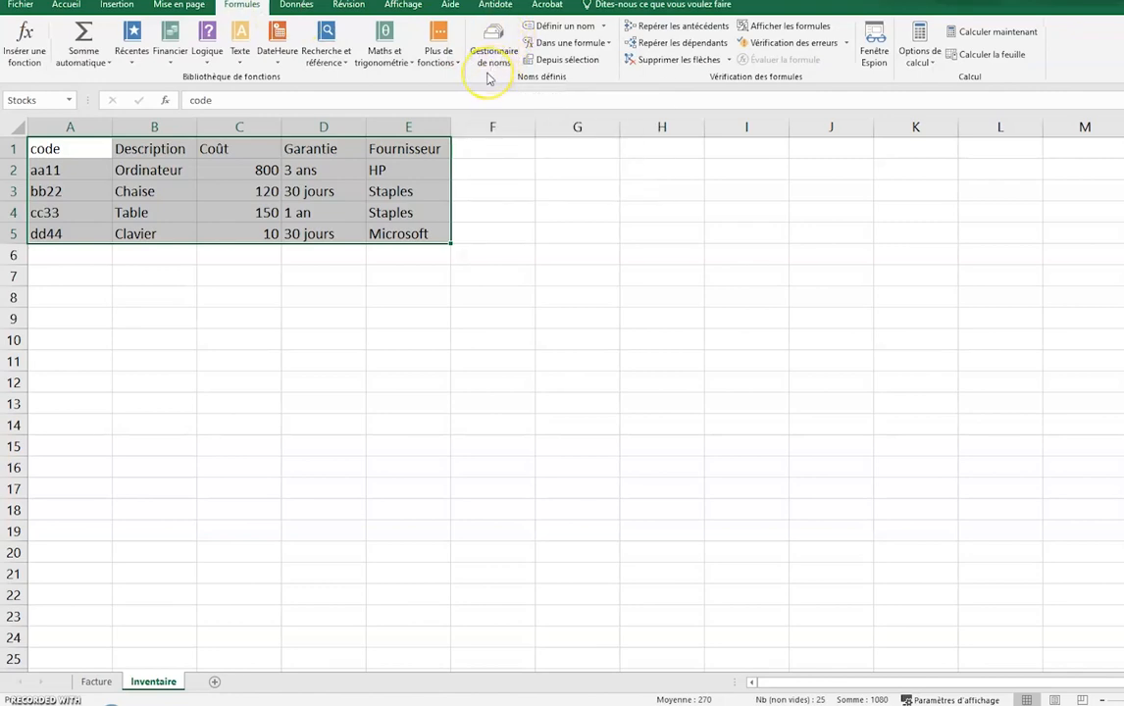
{"action": "left_click", "coordinate": [58, 5]}
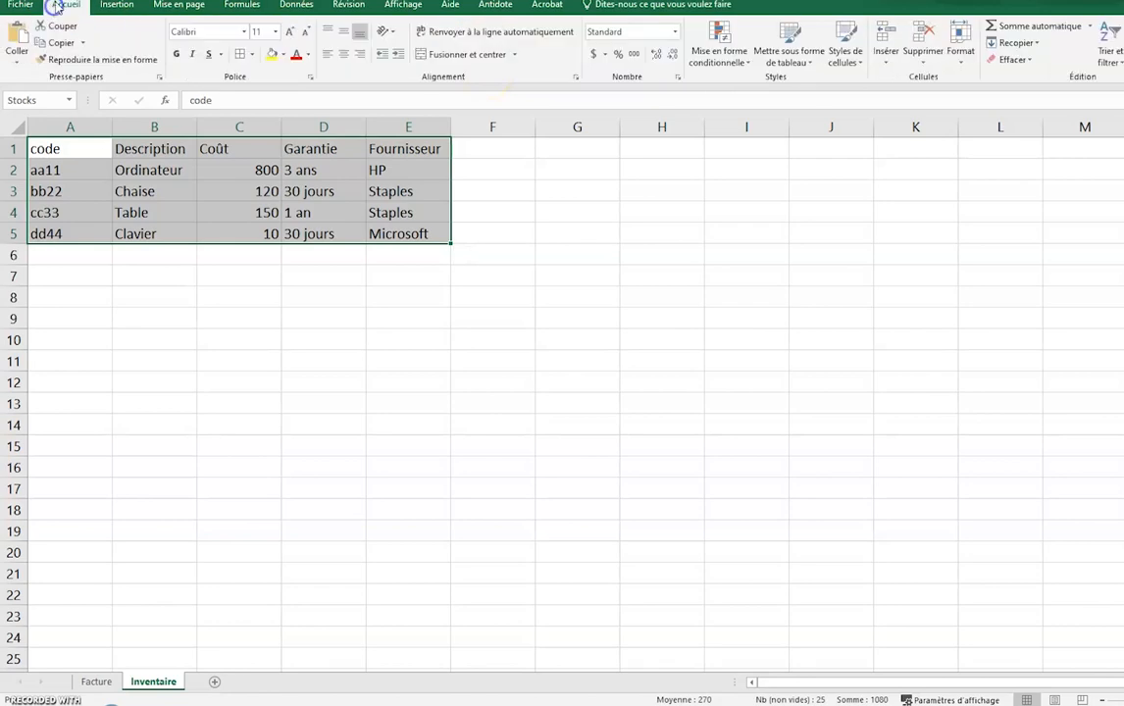
Step: Start a RECHERCHEV formula in cell D6 of the Facture sheet with B6 as lookup value and Stocks as table range
{"action": "left_click", "coordinate": [90, 681]}
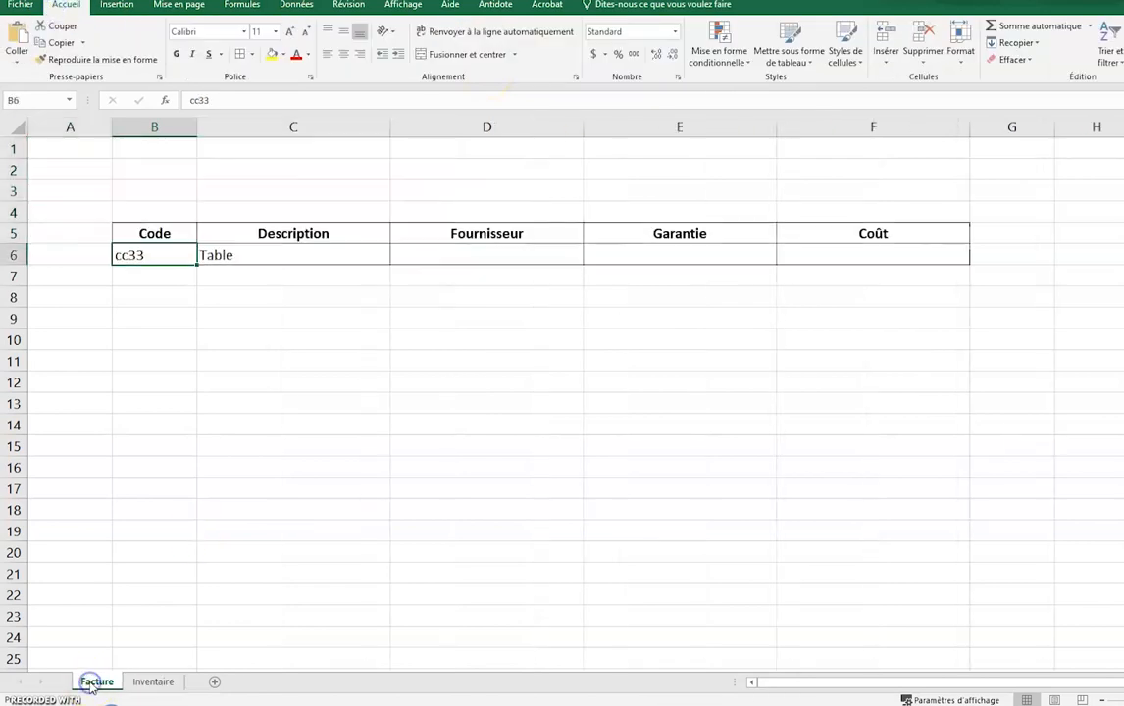
{"action": "left_click", "coordinate": [454, 249]}
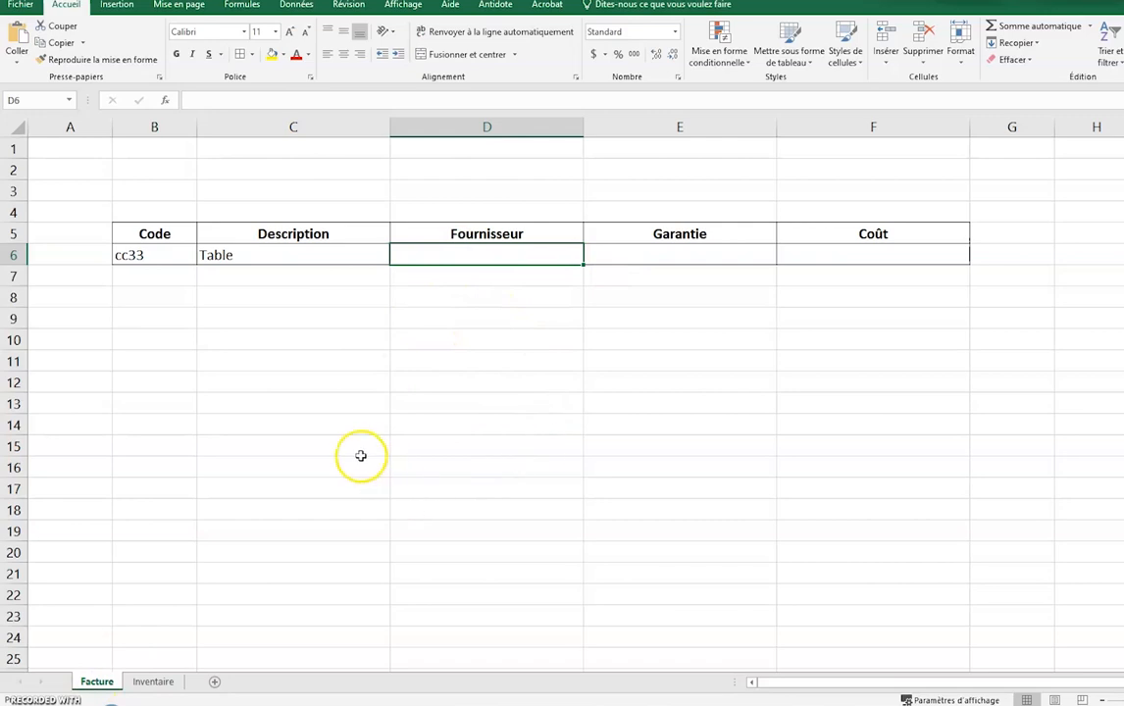
{"action": "type", "text": "=recherh"}
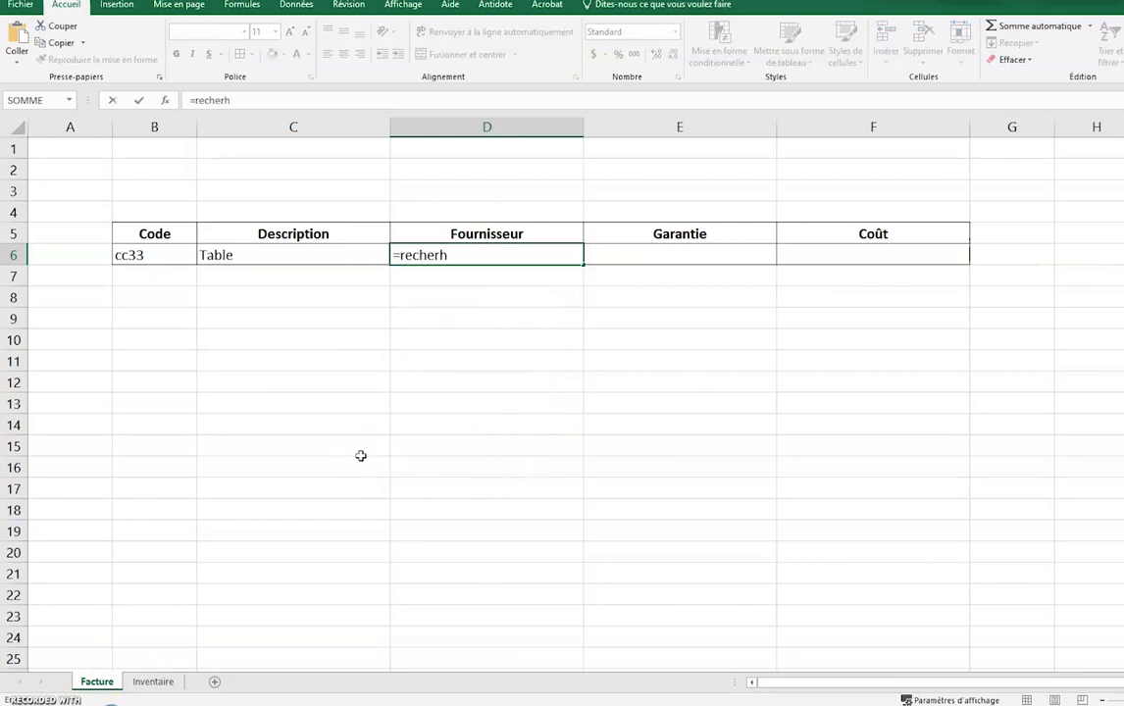
{"action": "key", "text": "BackSpace"}
{"action": "type", "text": "chev("}
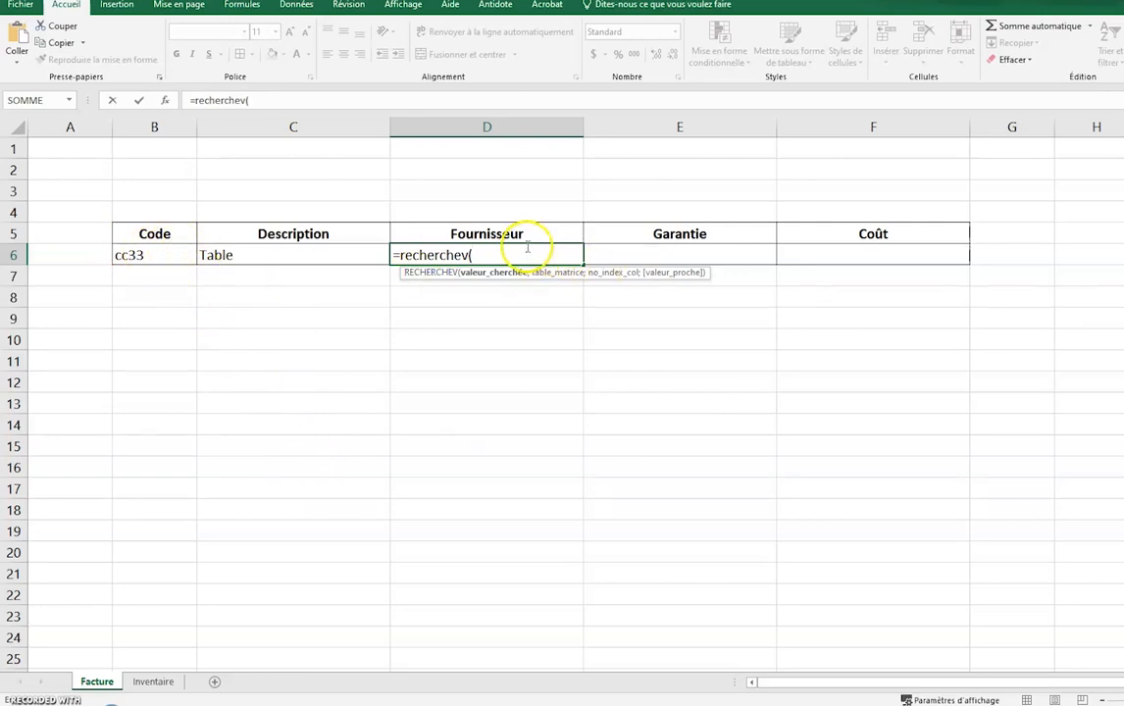
{"action": "left_click", "coordinate": [146, 261]}
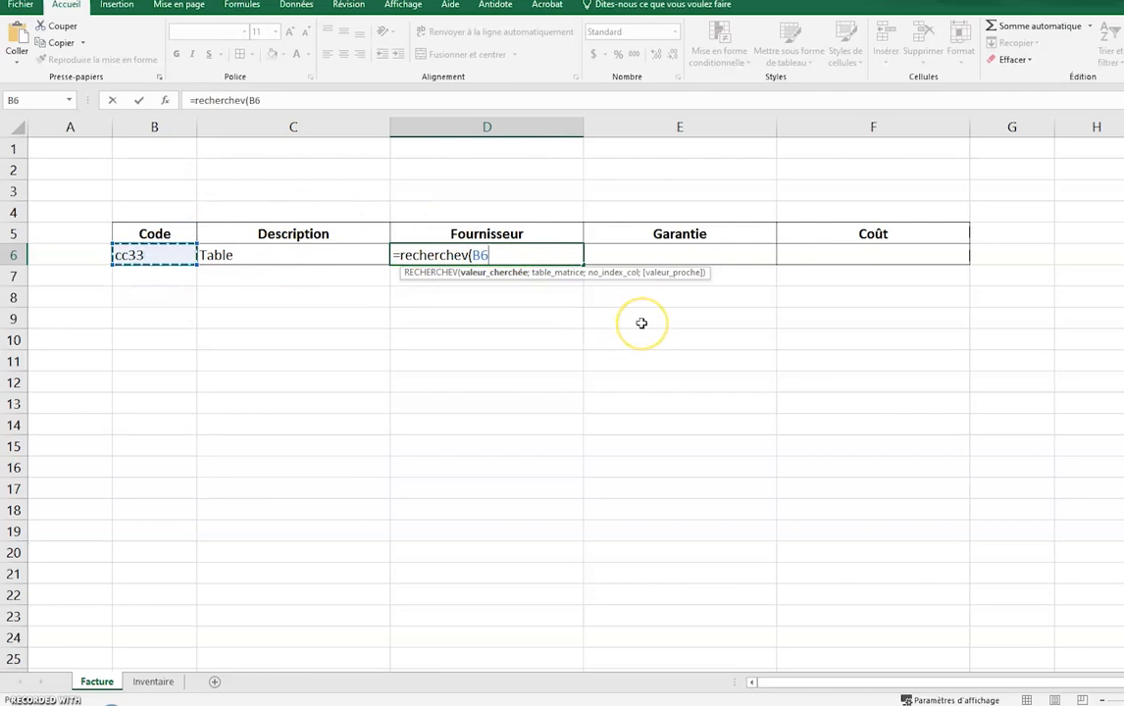
{"action": "type", "text": ";"}
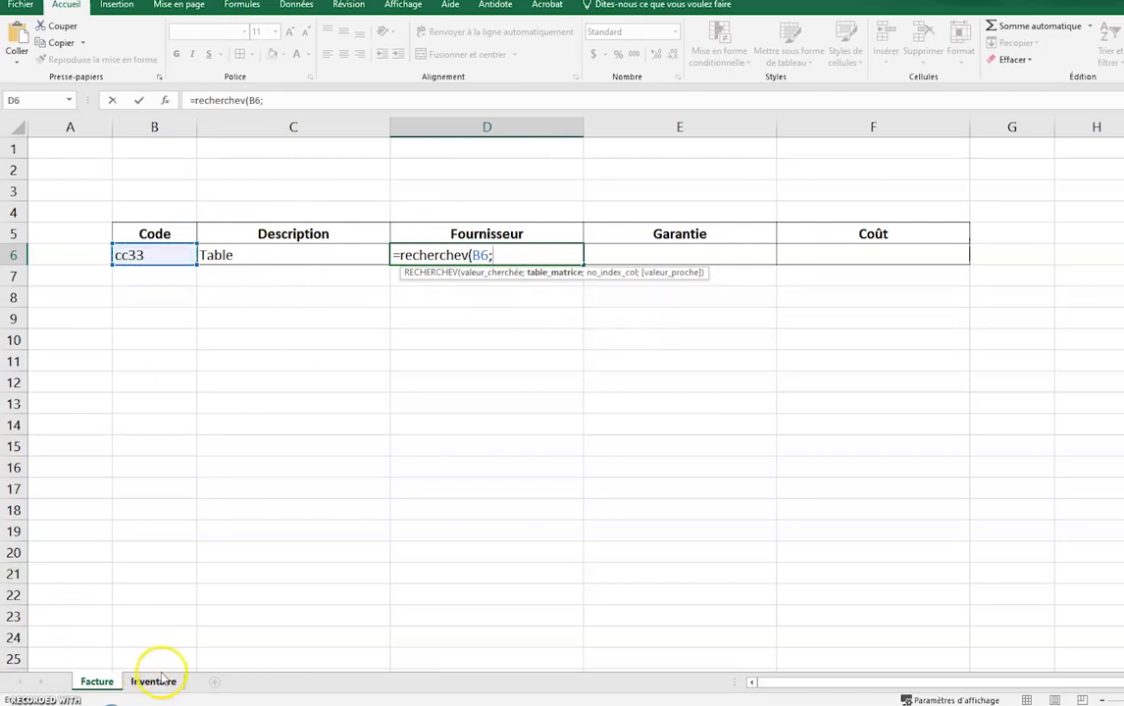
{"action": "type", "text": "Stoc"}
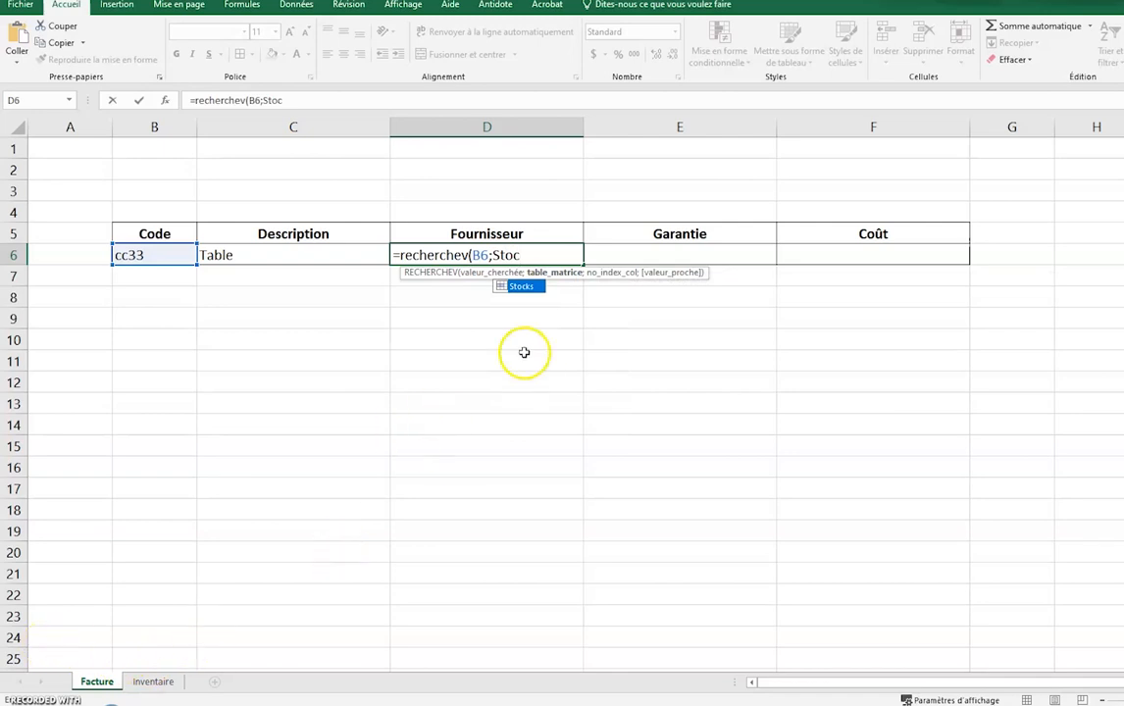
{"action": "type", "text": "ks;"}
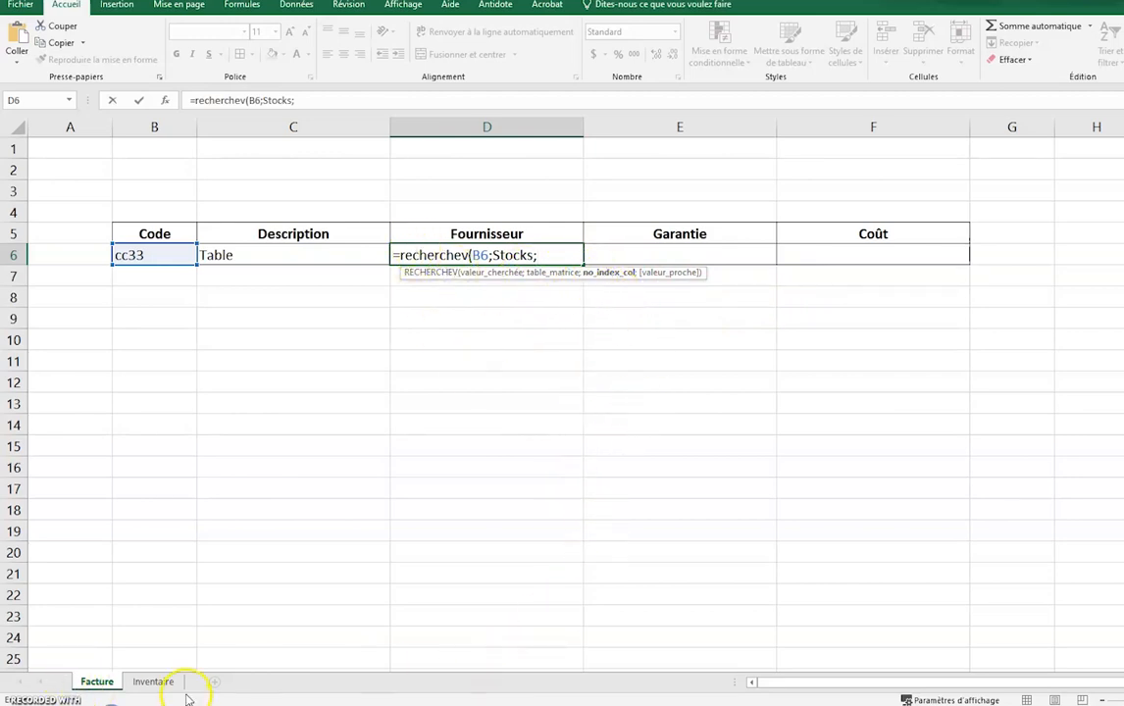
Step: Complete the Fournisseur formula with column index 5 and exact match FAUX, removing the stray Inventaire! reference
{"action": "left_click", "coordinate": [152, 681]}
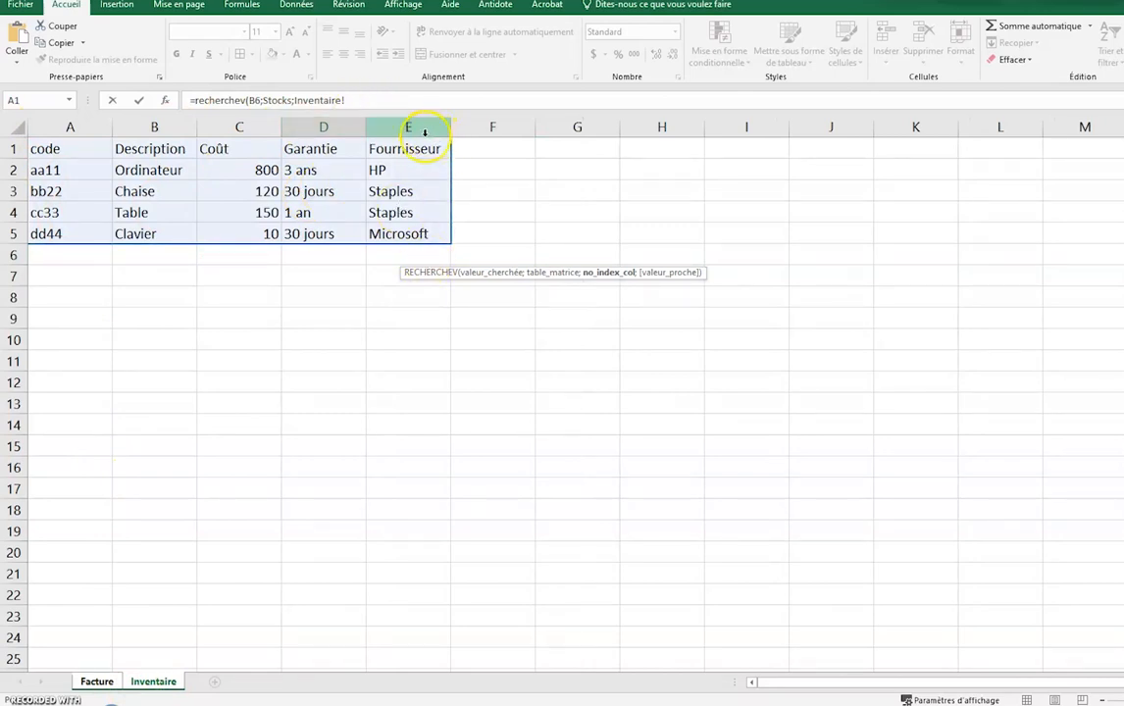
{"action": "left_click", "coordinate": [357, 99]}
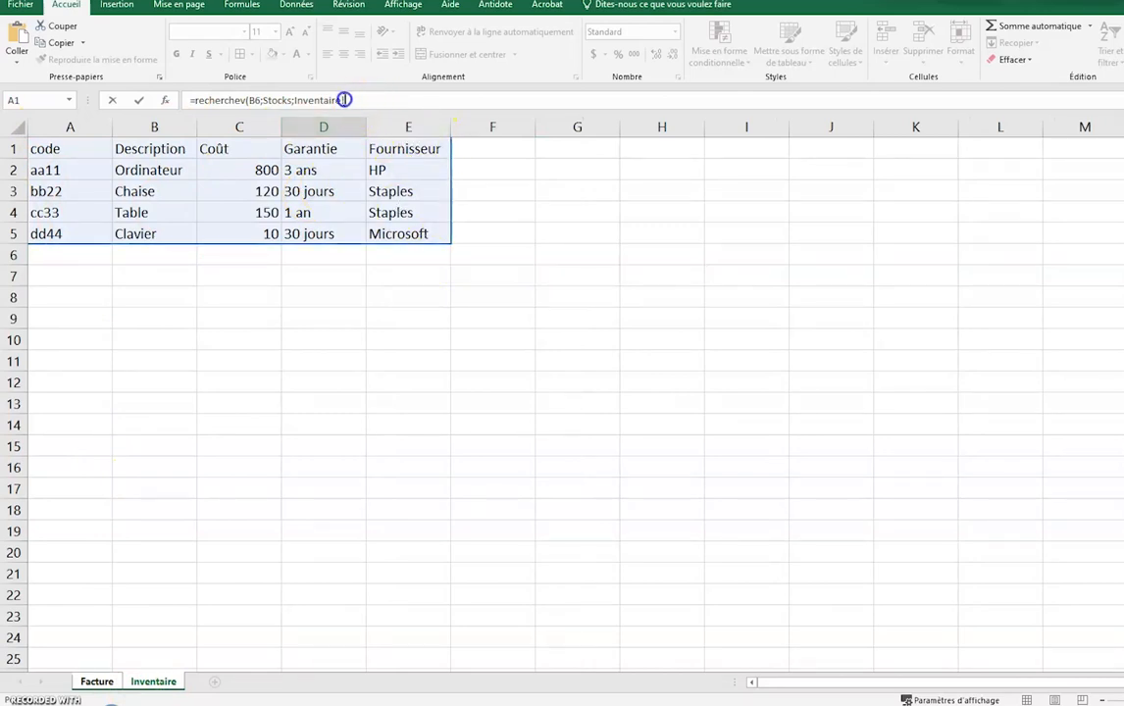
{"action": "left_click", "coordinate": [293, 105]}
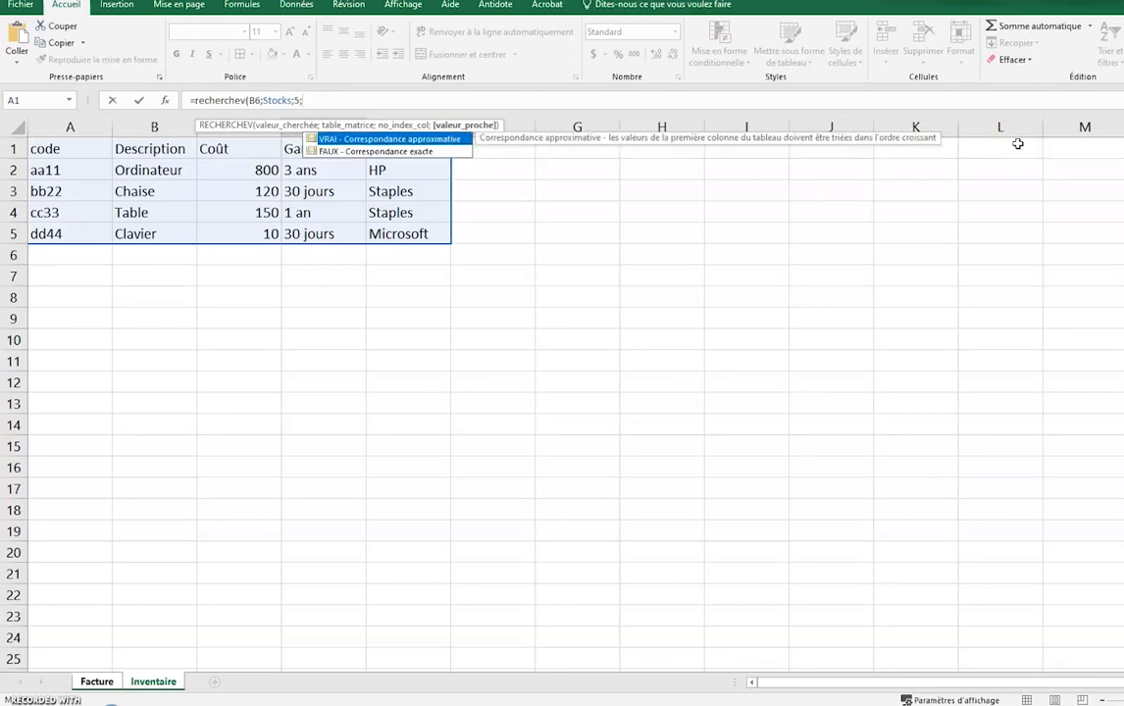
{"action": "double_click", "coordinate": [359, 152]}
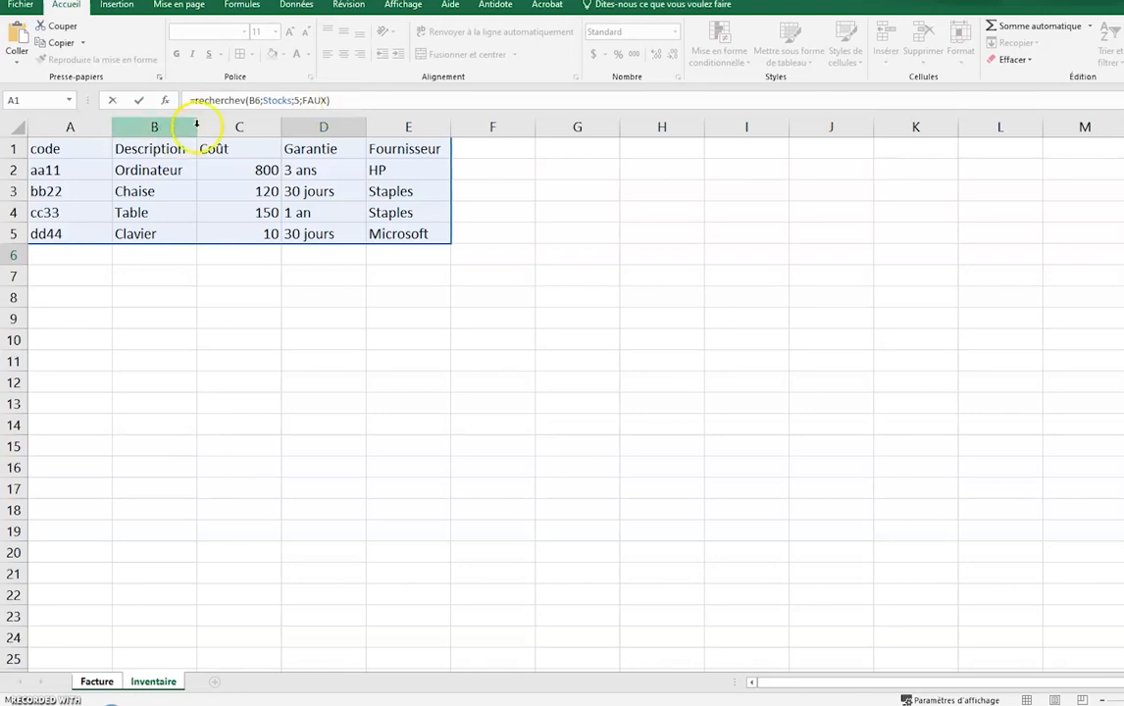
{"action": "key", "text": "Return"}
Step: Test the description and supplier lookups by entering the code bb22 in cell B6
{"action": "left_click", "coordinate": [463, 254]}
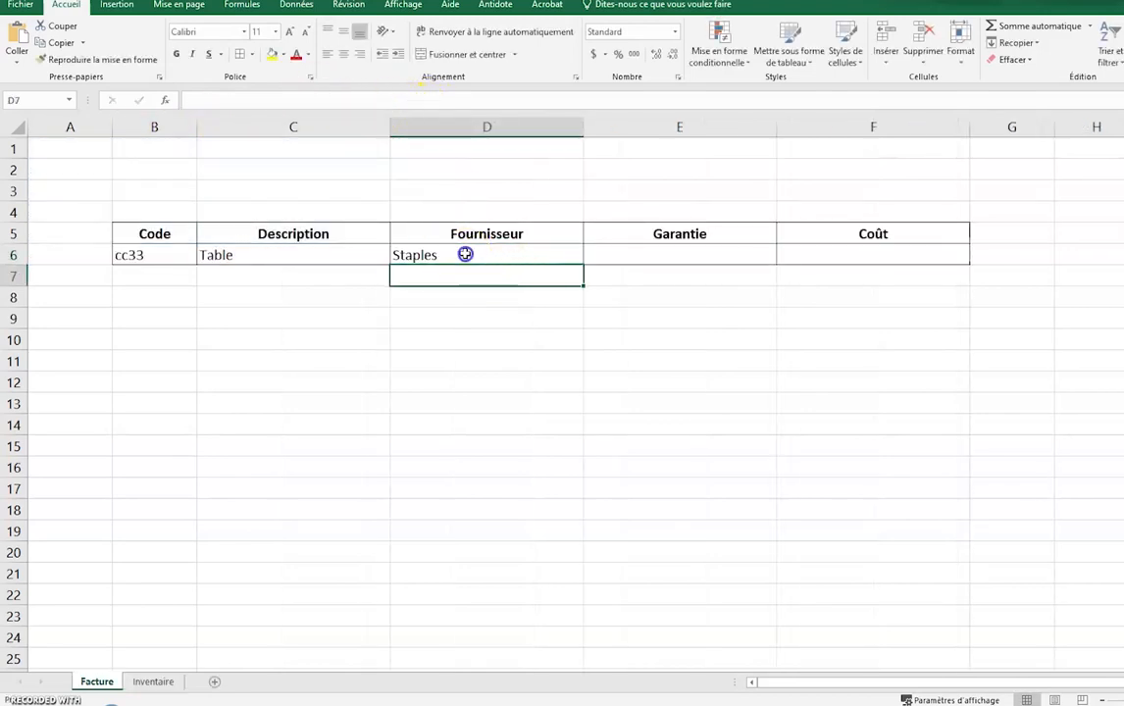
{"action": "left_click", "coordinate": [307, 255]}
{"action": "left_click", "coordinate": [162, 253]}
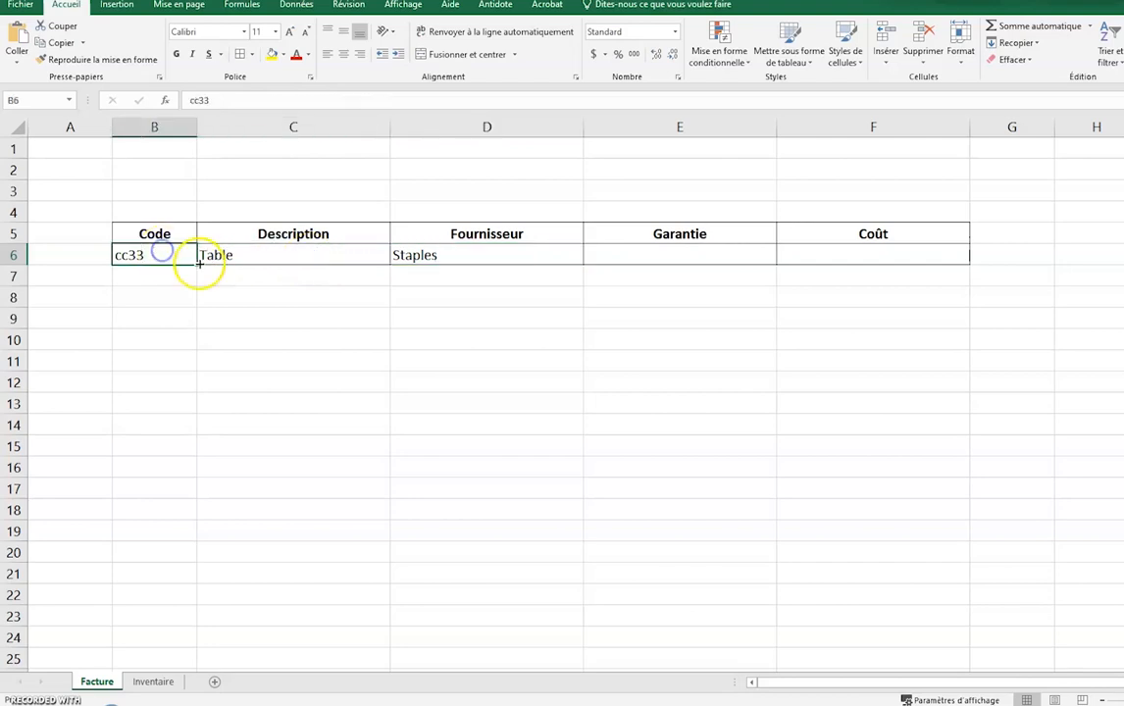
{"action": "left_click", "coordinate": [148, 251]}
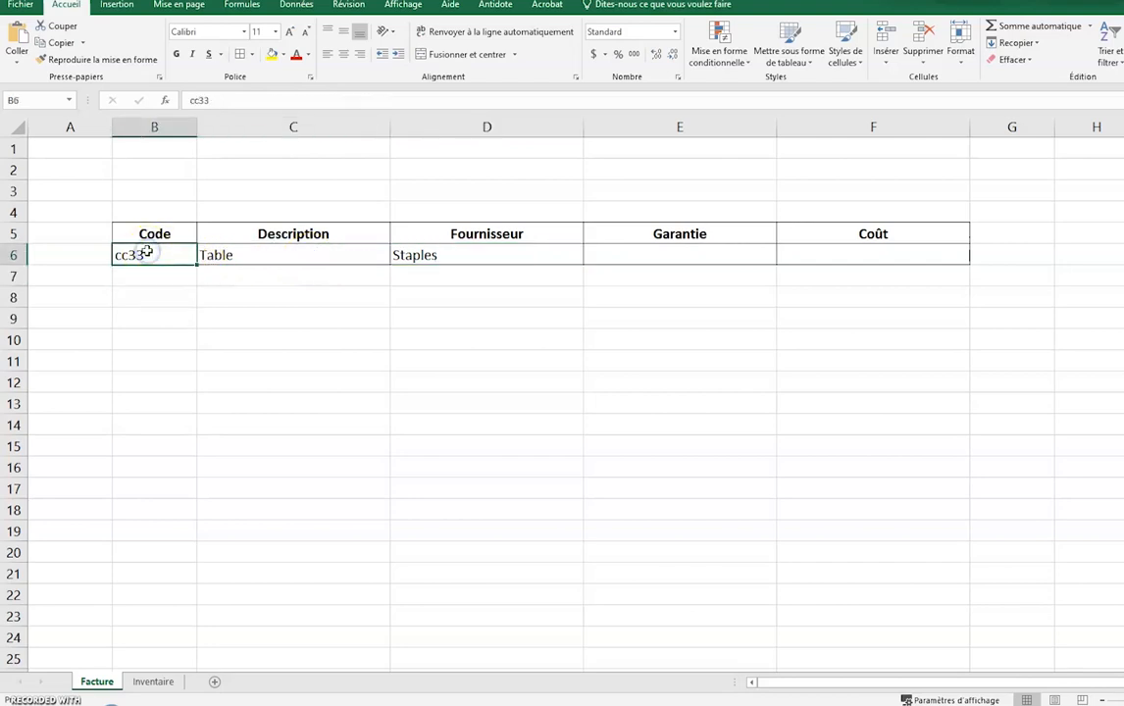
{"action": "type", "text": "bb22"}
{"action": "key", "text": "Return"}
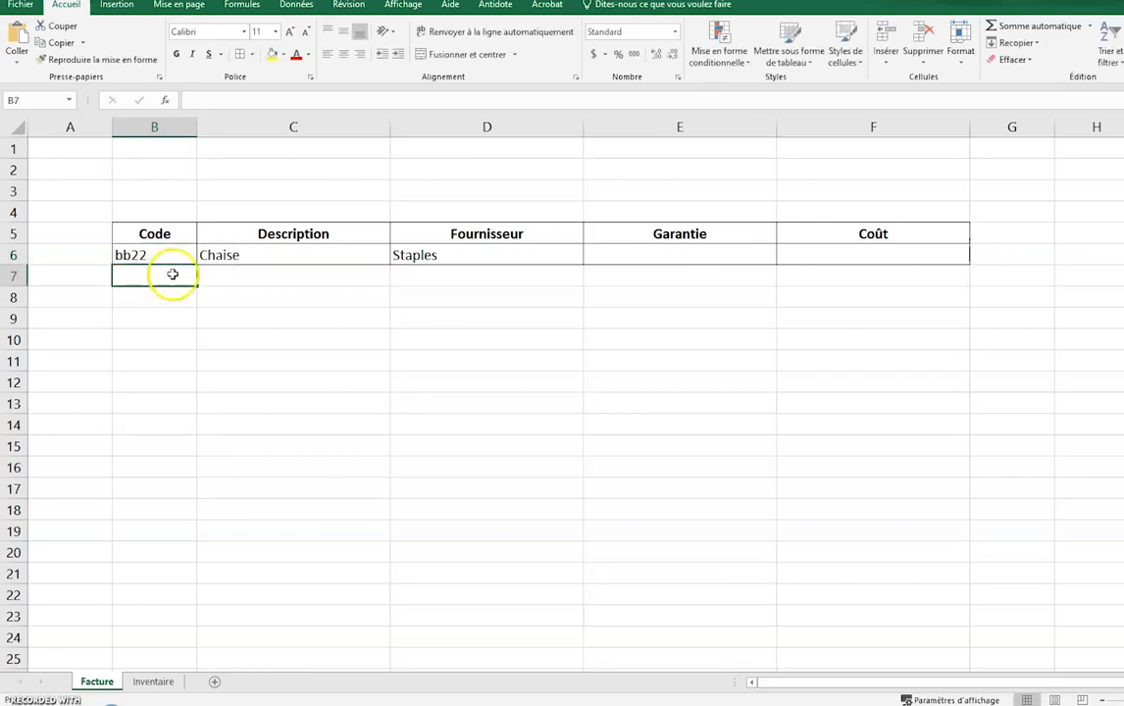
Step: Test both lookups with other item codes by entering aa11 and then dd44 in cell B6
{"action": "left_click", "coordinate": [174, 252]}
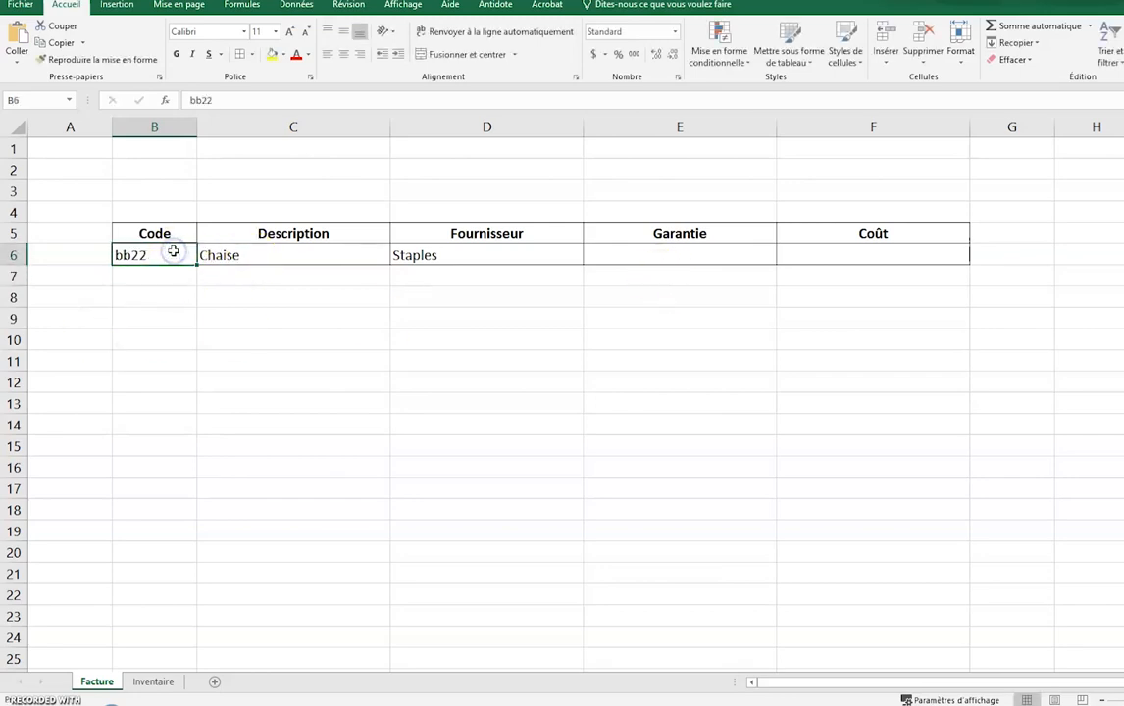
{"action": "type", "text": "aa11"}
{"action": "key", "text": "Return"}
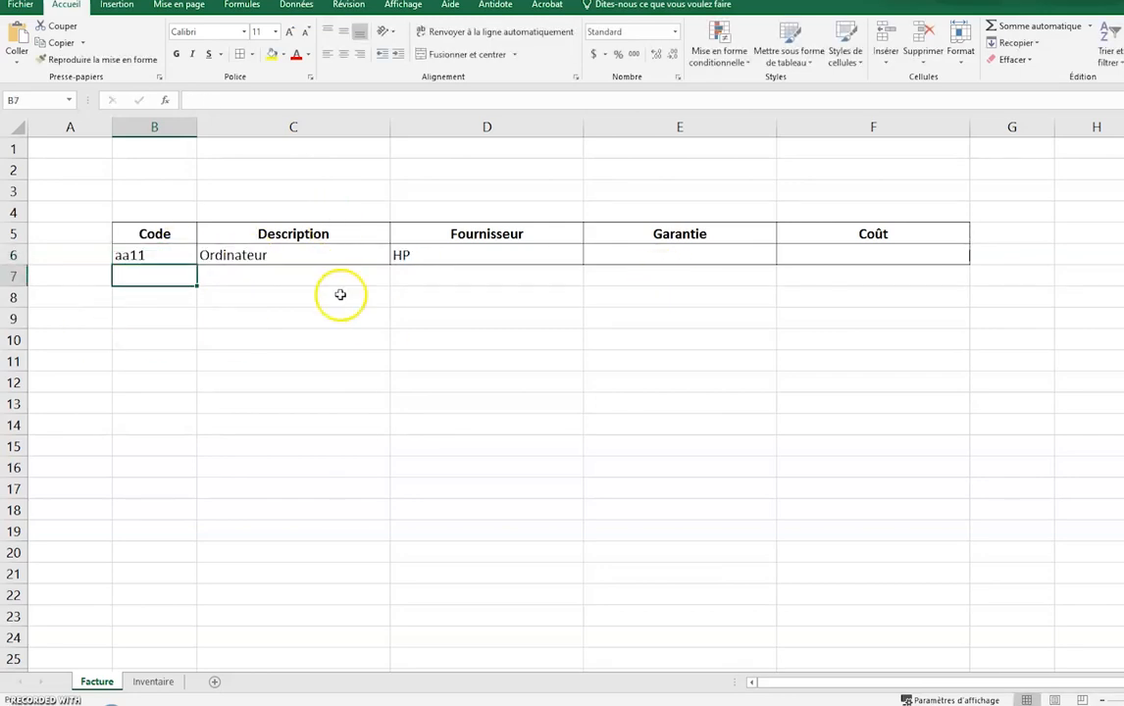
{"action": "left_click", "coordinate": [167, 256]}
{"action": "type", "text": "dd4"}
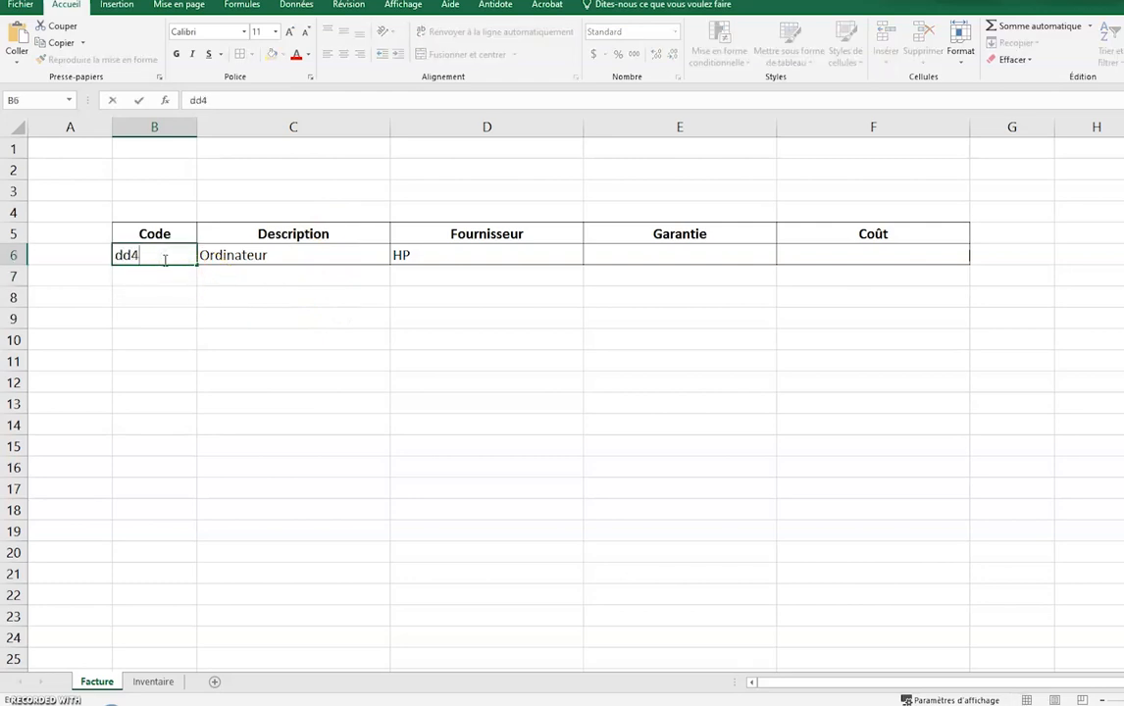
{"action": "type", "text": "4"}
{"action": "key", "text": "Return"}
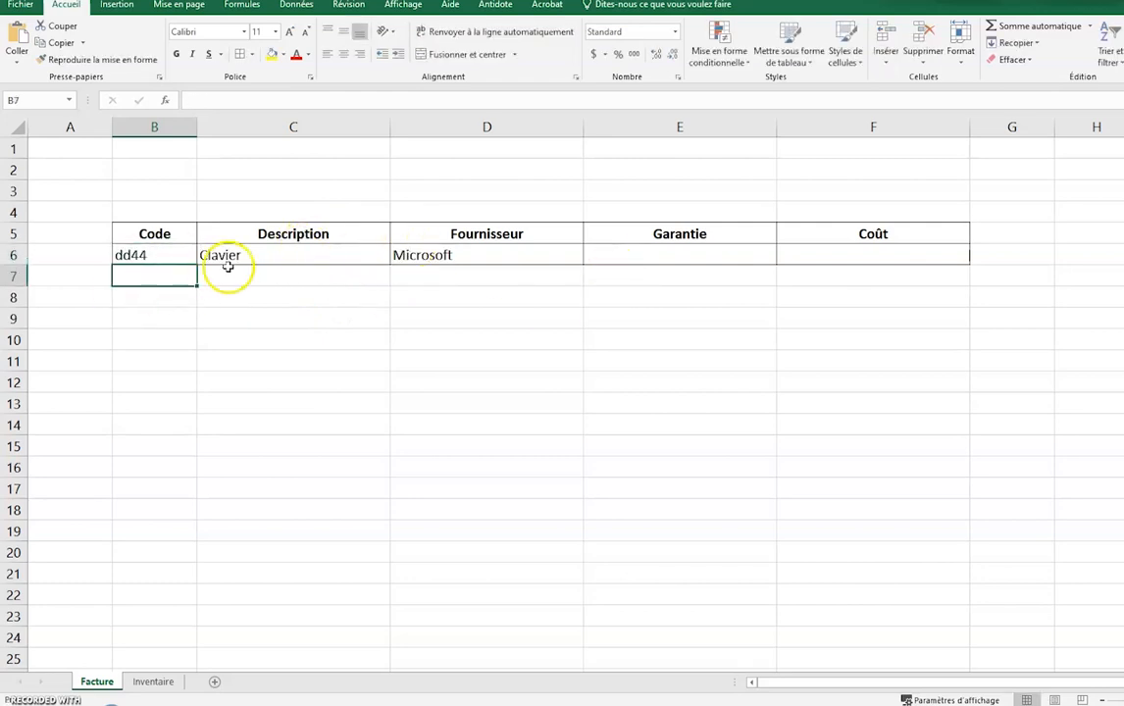
Step: Widen column C and compare the table range arguments of the RECHERCHEV formulas in C6 and D6 without changing them
{"action": "left_click", "coordinate": [270, 256]}
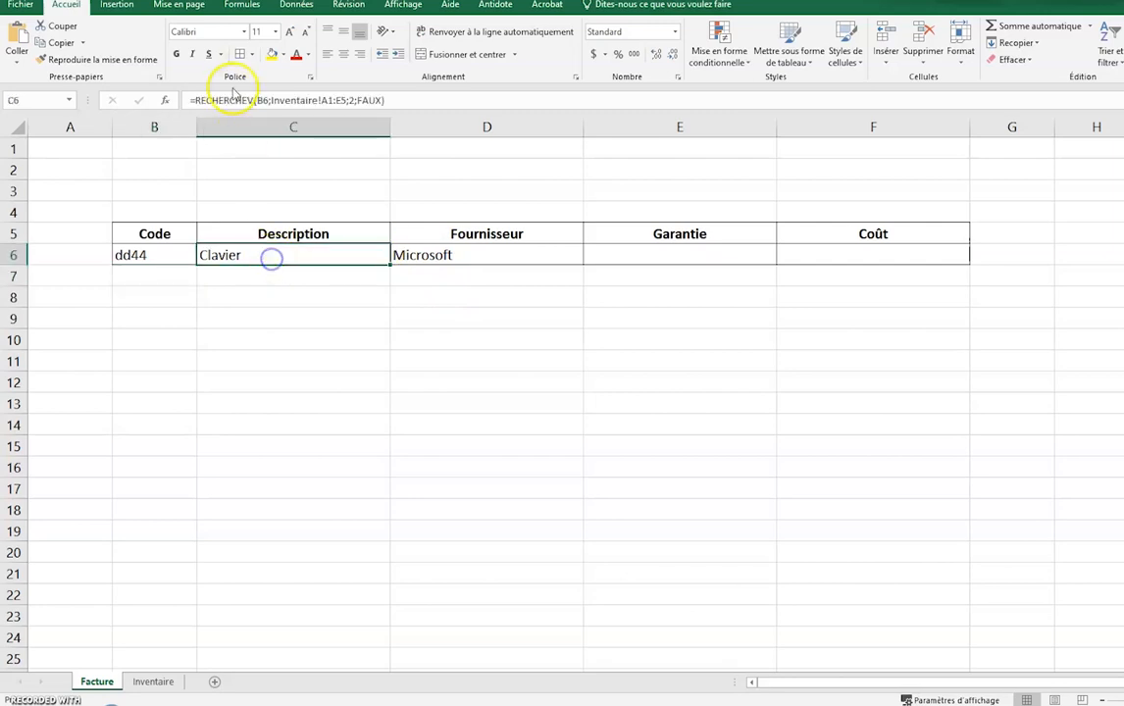
{"action": "left_click", "coordinate": [414, 100]}
{"action": "key", "text": "Escape"}
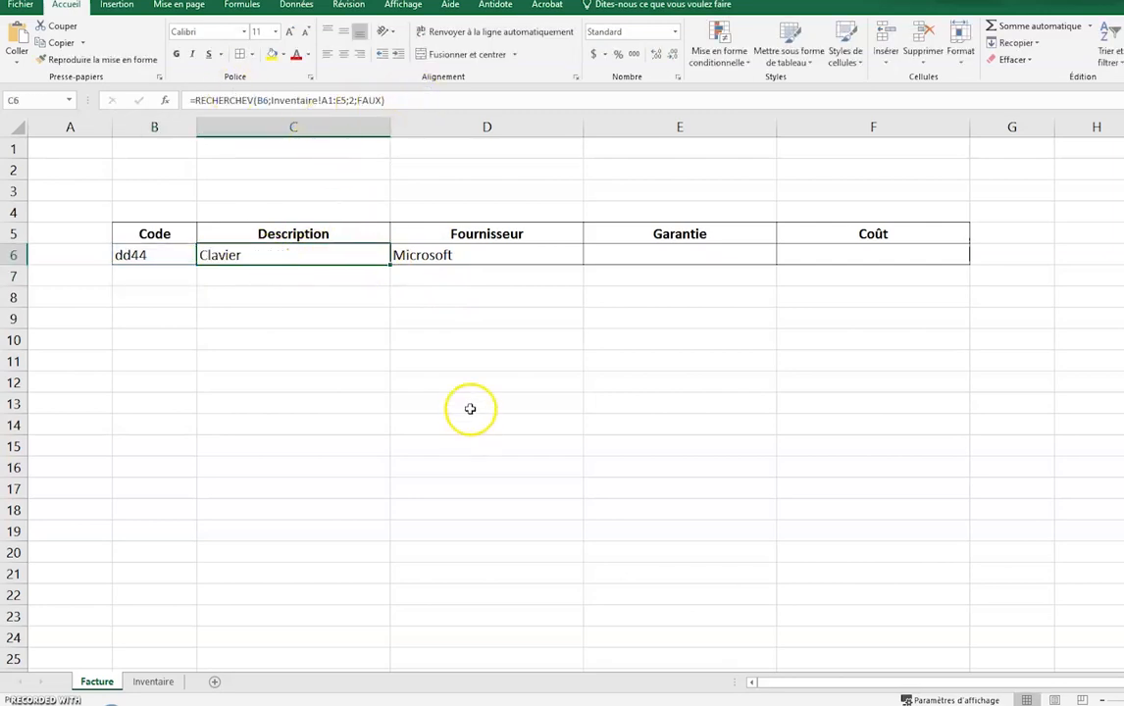
{"action": "left_click_drag", "start_coordinate": [389, 130], "coordinate": [635, 125]}
{"action": "double_click", "coordinate": [356, 253]}
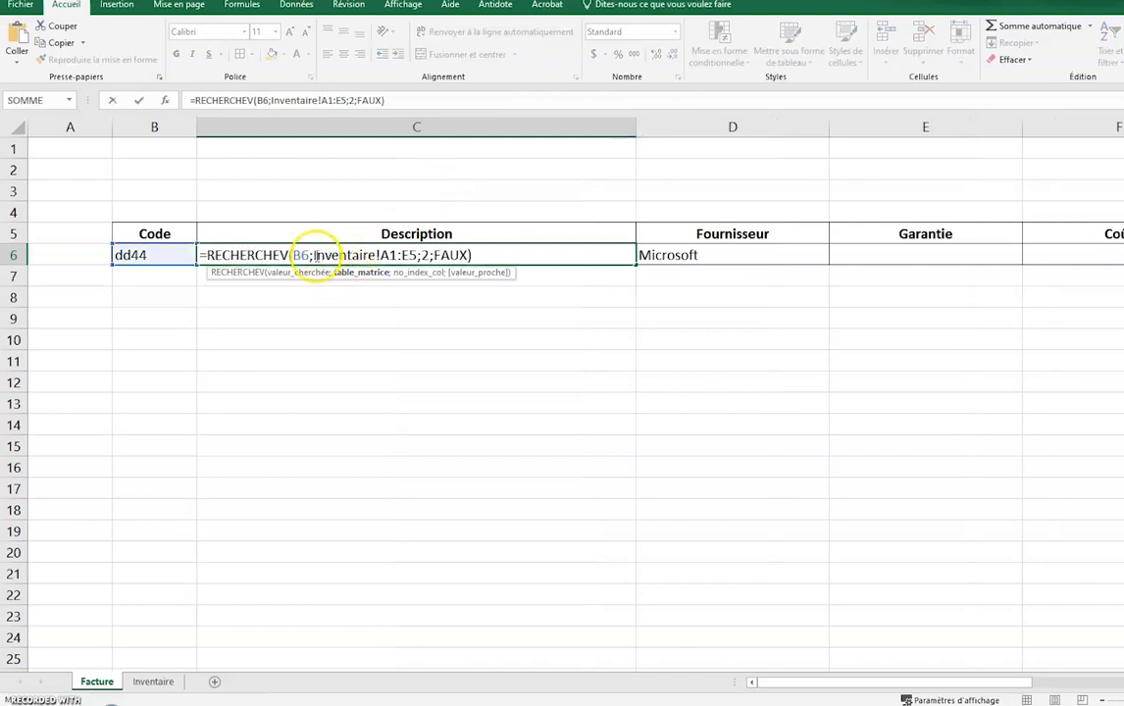
{"action": "left_click_drag", "start_coordinate": [311, 254], "coordinate": [391, 255]}
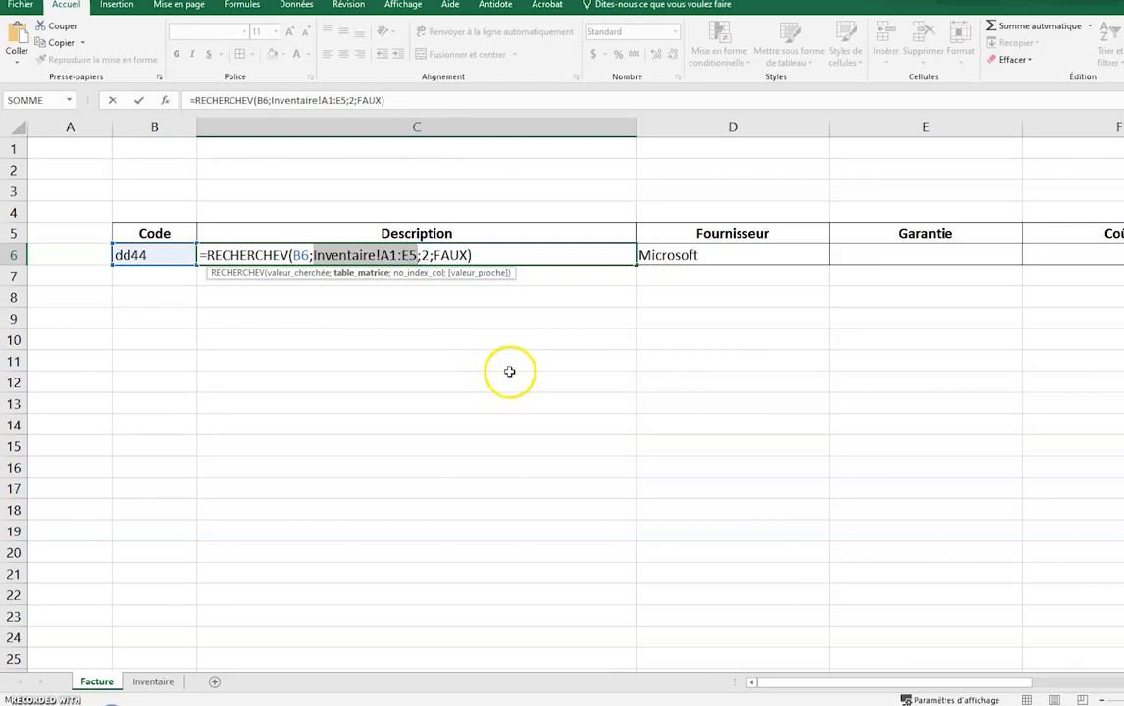
{"action": "key", "text": "Escape"}
{"action": "double_click", "coordinate": [748, 255]}
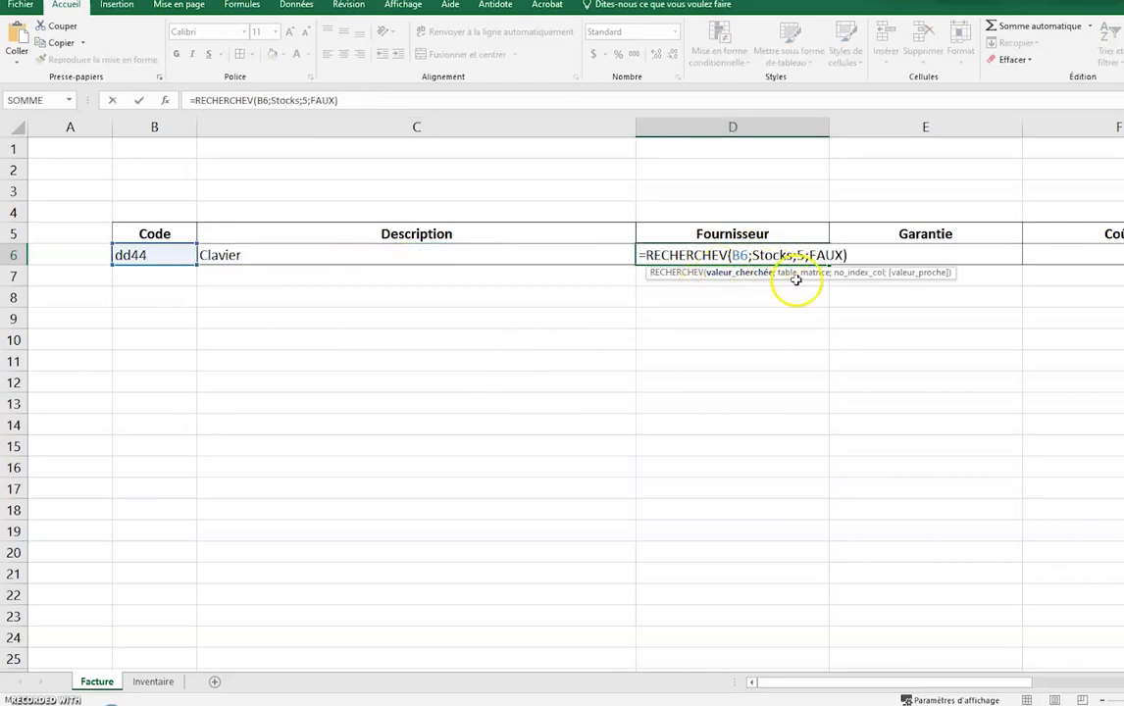
{"action": "key", "text": "Escape"}
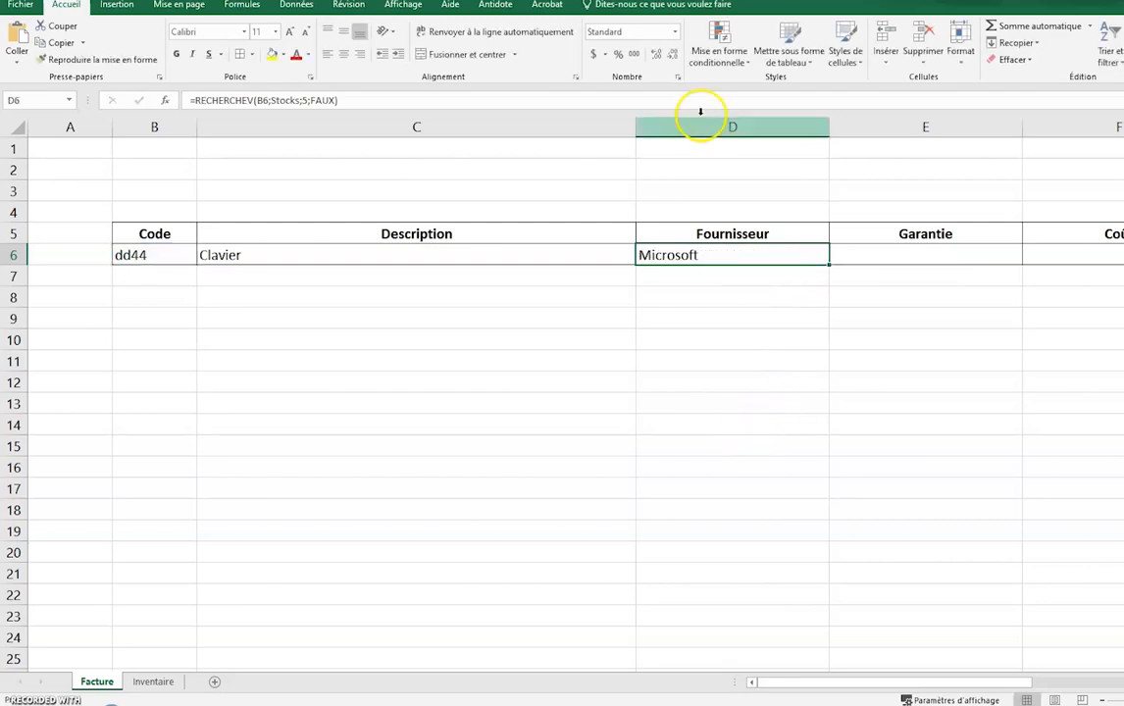
Step: Narrow column C to slightly less than the width of the Fournisseur column
{"action": "left_click_drag", "start_coordinate": [642, 127], "coordinate": [639, 127]}
{"action": "double_click", "coordinate": [639, 127]}
{"action": "left_click_drag", "start_coordinate": [280, 122], "coordinate": [379, 126]}
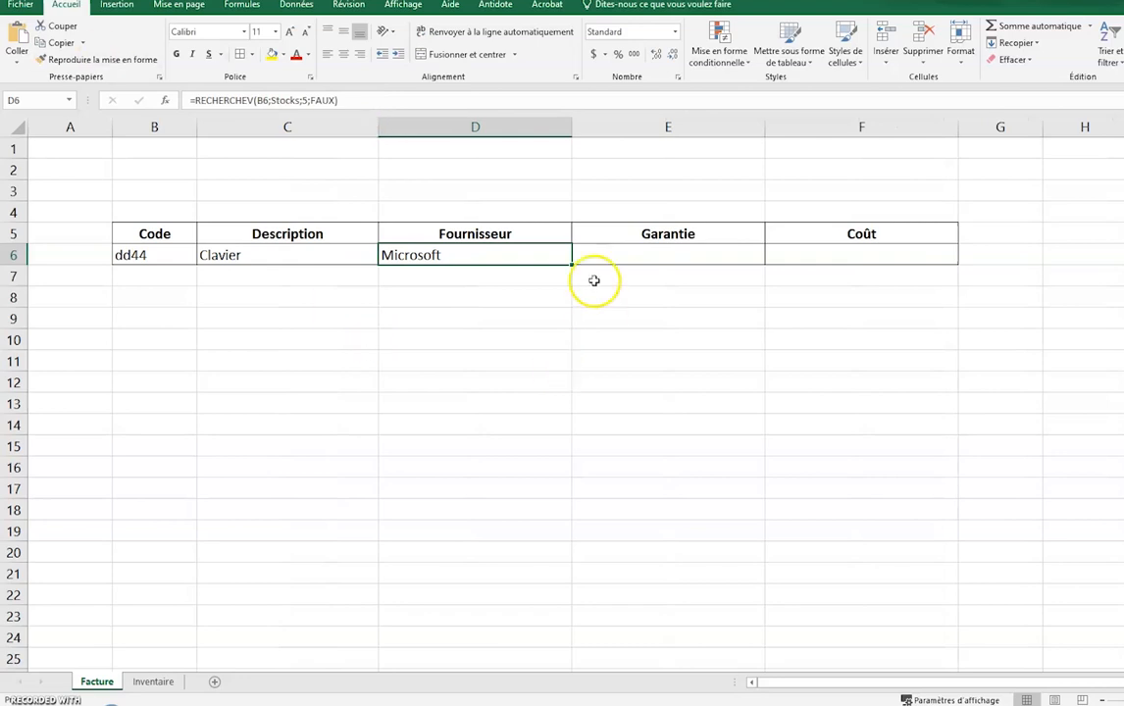
Step: Examine the arguments of the RECHERCHEV formula in D6, especially the column index, without changing it
{"action": "left_click", "coordinate": [616, 255]}
{"action": "left_click", "coordinate": [514, 255]}
{"action": "left_click", "coordinate": [358, 99]}
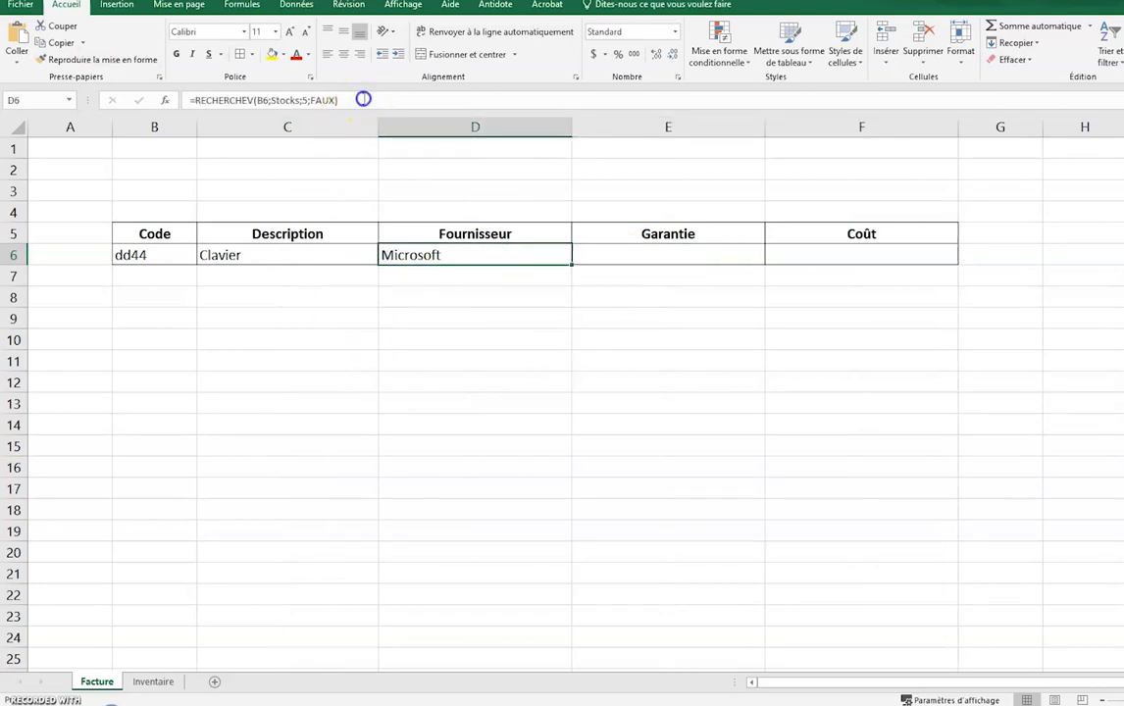
{"action": "left_click", "coordinate": [390, 255]}
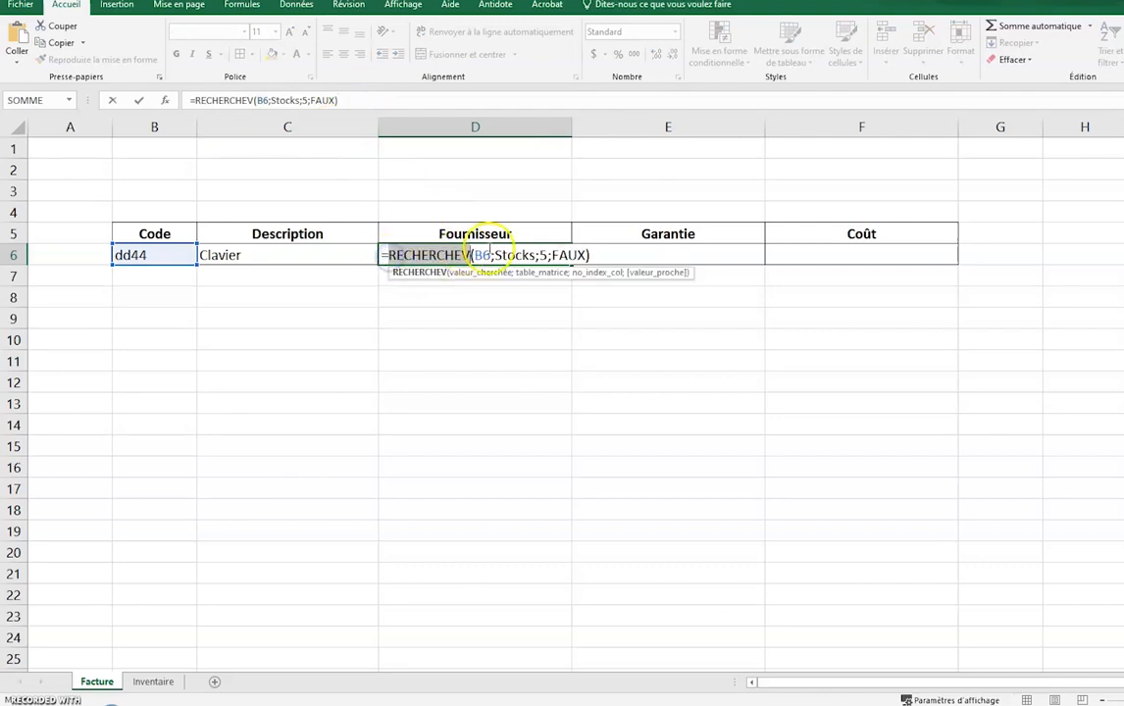
{"action": "left_click", "coordinate": [544, 255]}
{"action": "double_click", "coordinate": [544, 255]}
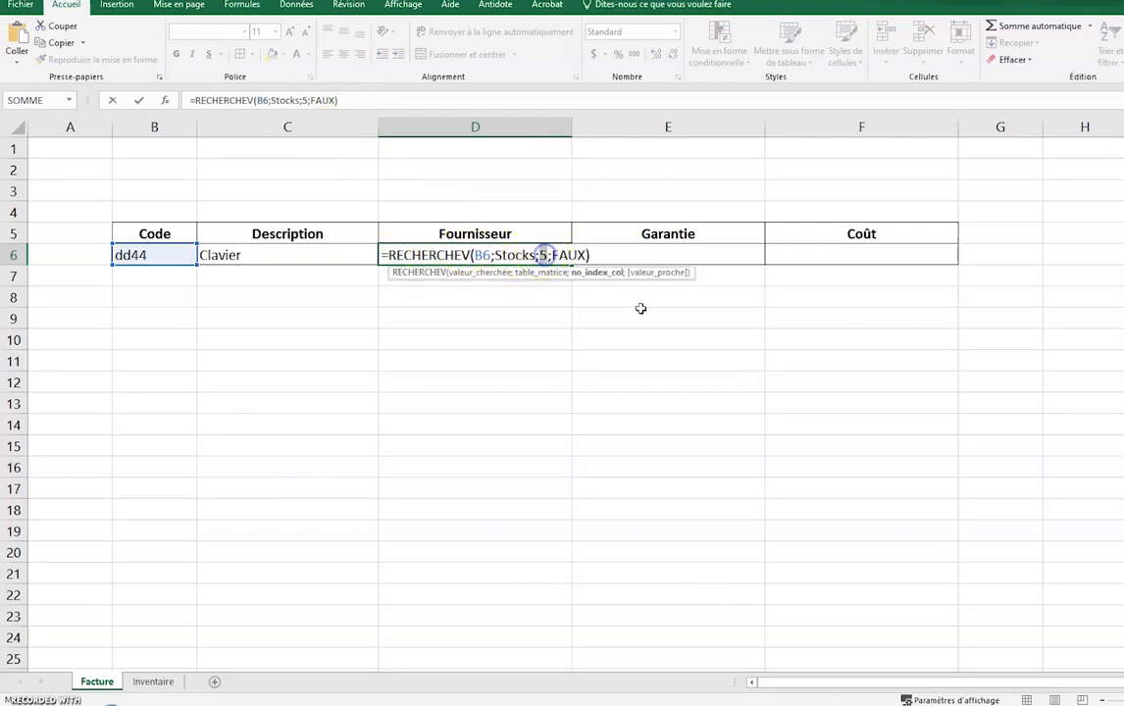
{"action": "key", "text": "Escape"}
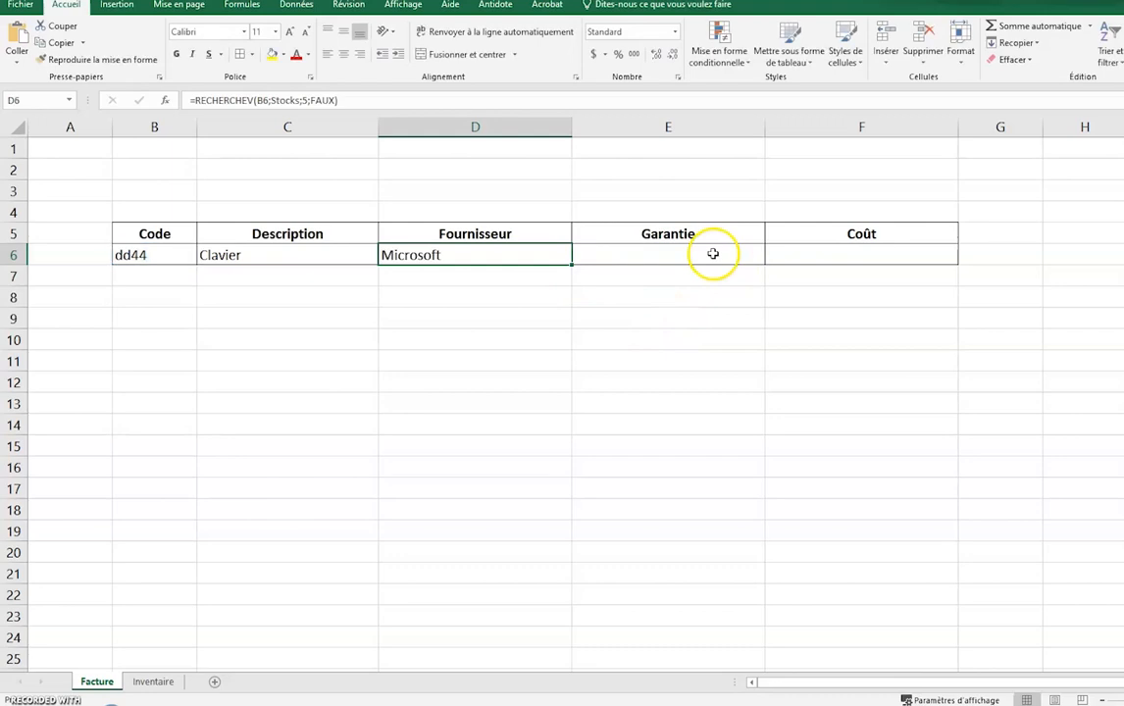
Step: Check the positions of the Garantie and Coût columns in the table on the Inventaire sheet
{"action": "left_click", "coordinate": [714, 253]}
{"action": "left_click", "coordinate": [157, 683]}
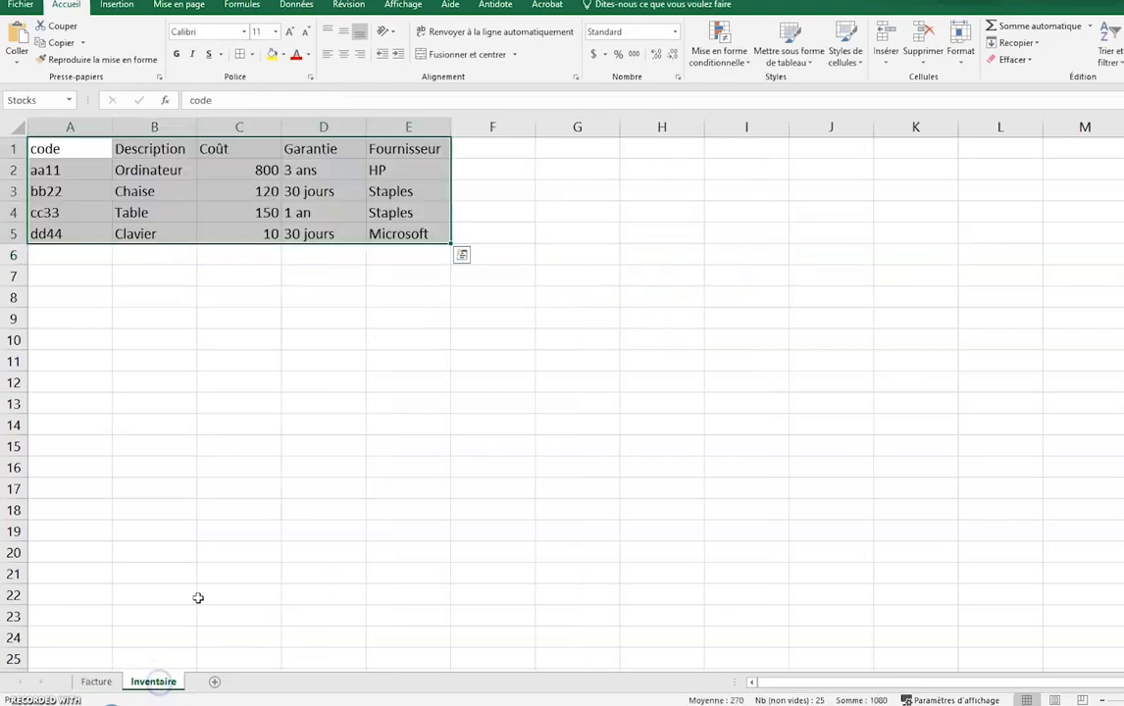
{"action": "left_click", "coordinate": [327, 128]}
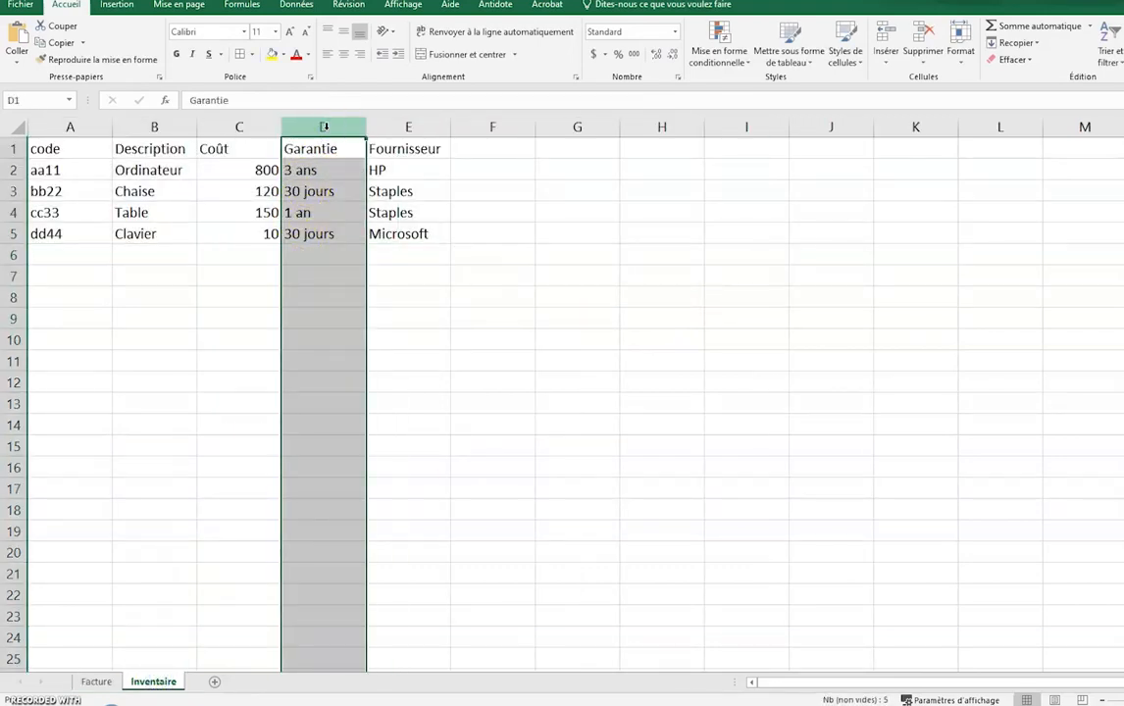
{"action": "left_click", "coordinate": [238, 128]}
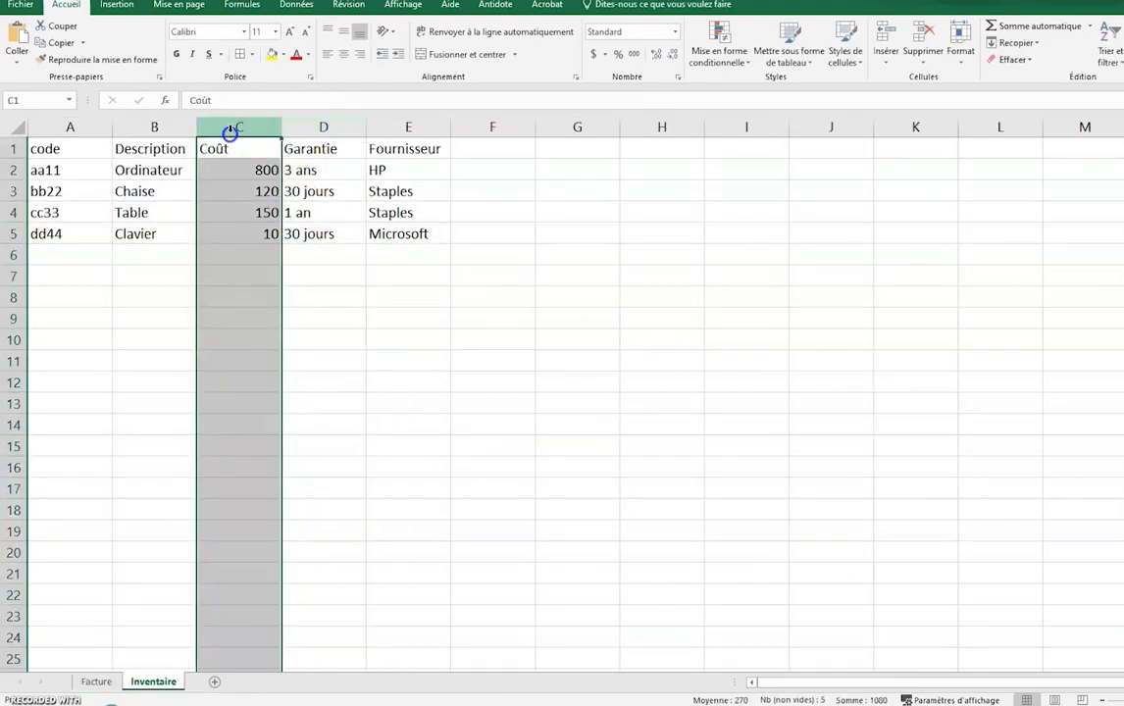
Step: Copy the Fournisseur formula from D6 on the Facture sheet across to E6 and F6
{"action": "left_click", "coordinate": [98, 682]}
{"action": "left_click", "coordinate": [557, 260]}
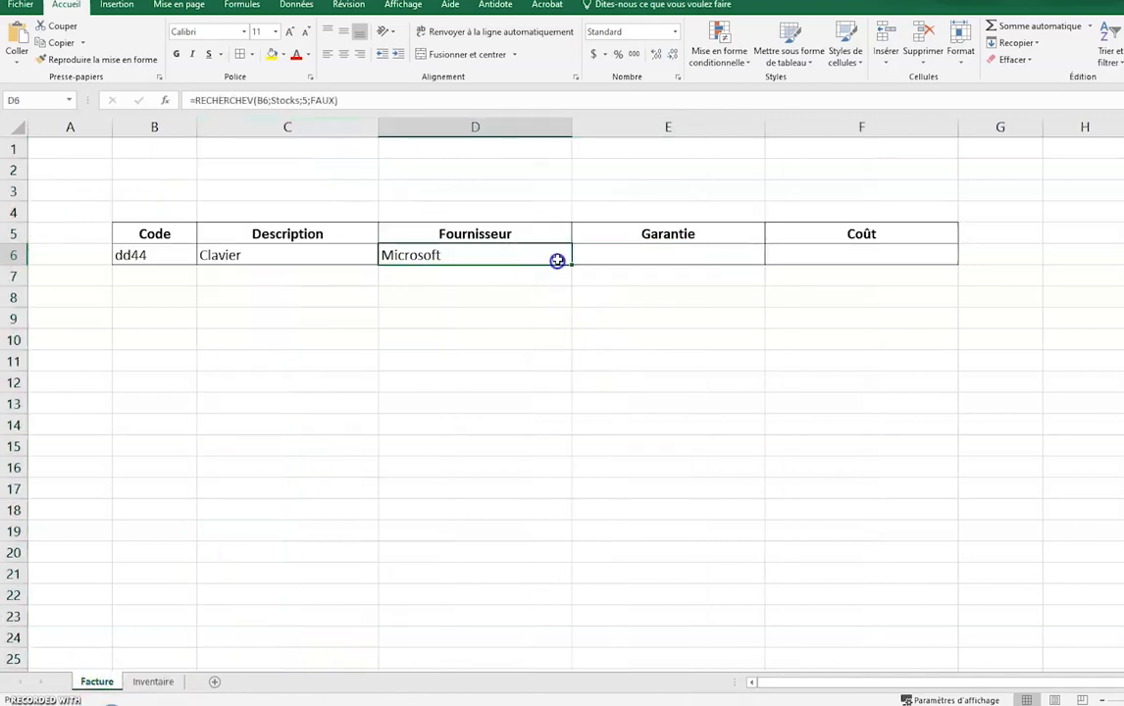
{"action": "left_click_drag", "start_coordinate": [571, 265], "coordinate": [881, 257]}
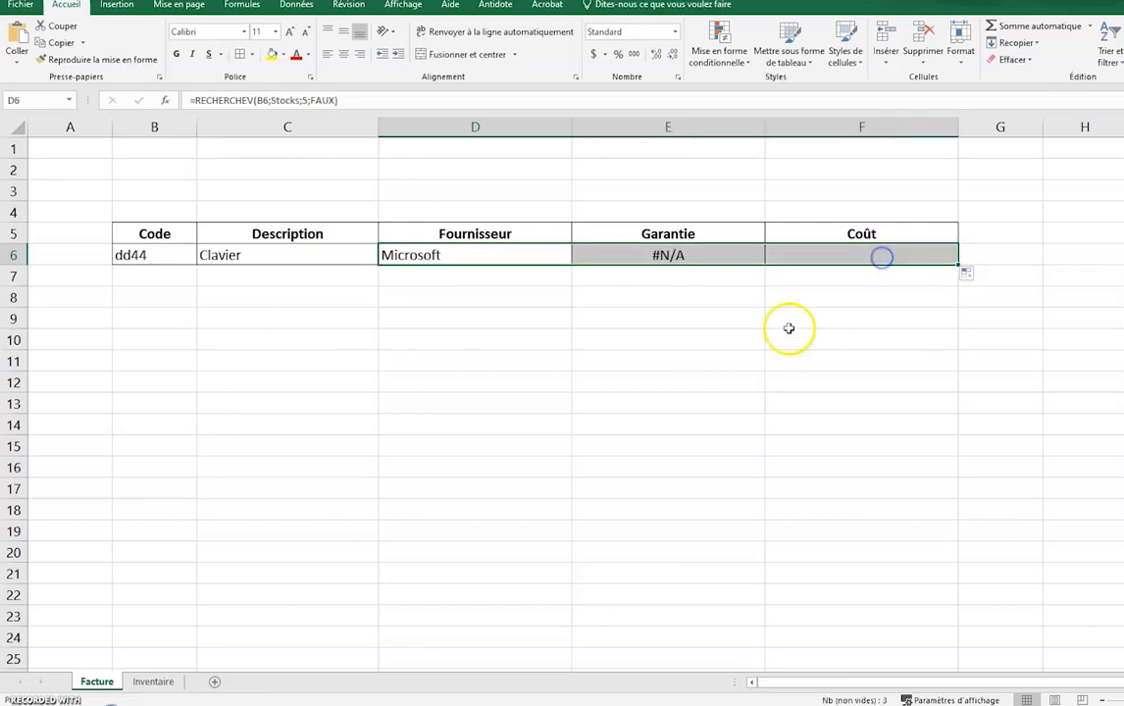
Step: Correct the Garantie formula in E6 to =RECHERCHEV(B6;Stocks;4;FAUX)
{"action": "left_click", "coordinate": [668, 255]}
{"action": "double_click", "coordinate": [669, 255]}
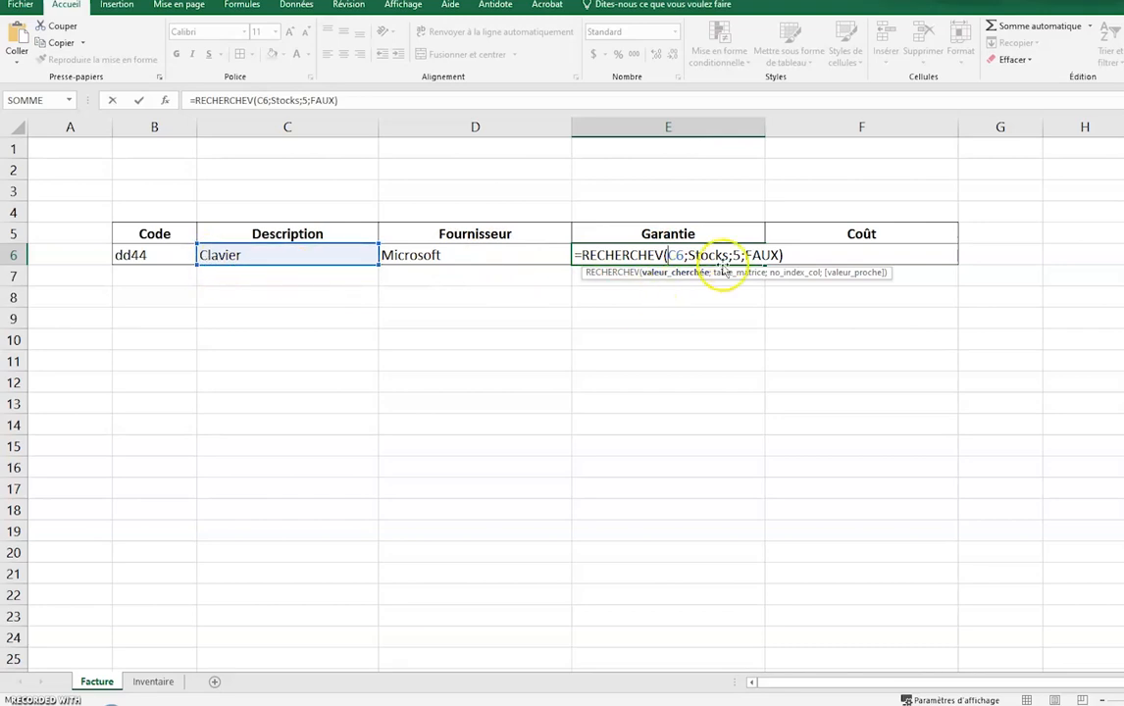
{"action": "key", "text": "Delete"}
{"action": "type", "text": "B"}
{"action": "key", "text": "Right"}
{"action": "key", "text": "Right"}
{"action": "key", "text": "Right"}
{"action": "key", "text": "Right"}
{"action": "key", "text": "Right"}
{"action": "key", "text": "Right"}
{"action": "key", "text": "Right"}
{"action": "key", "text": "Right"}
{"action": "key", "text": "Right"}
{"action": "key", "text": "Right"}
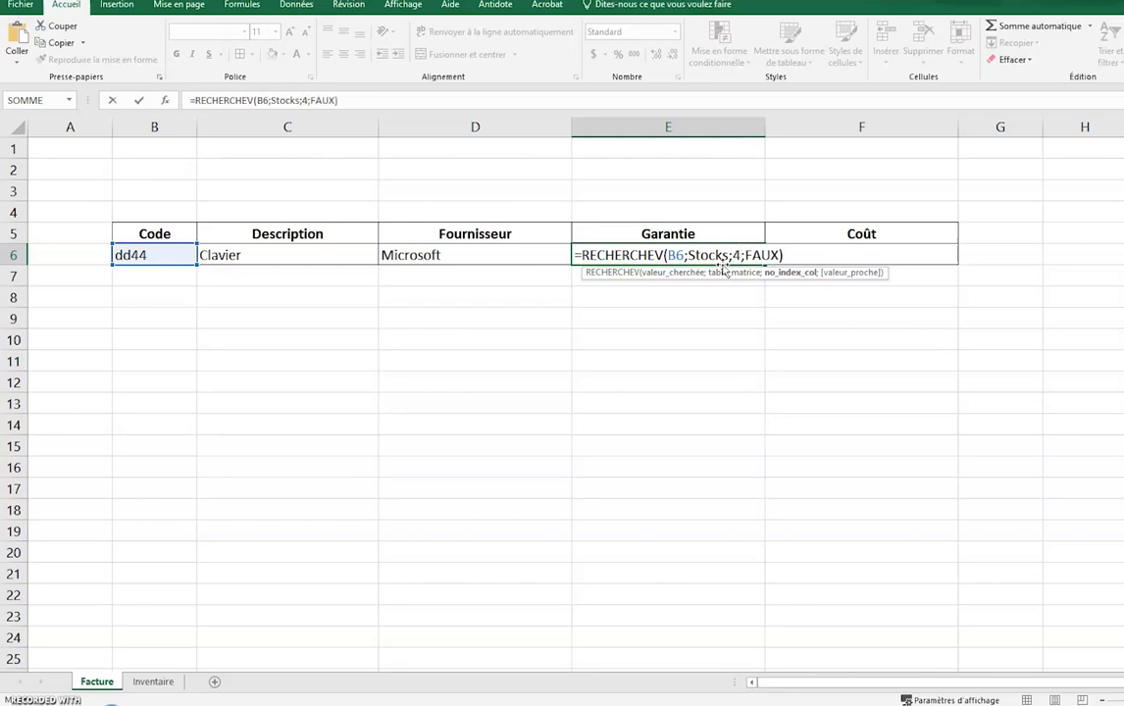
{"action": "type", "text": "4"}
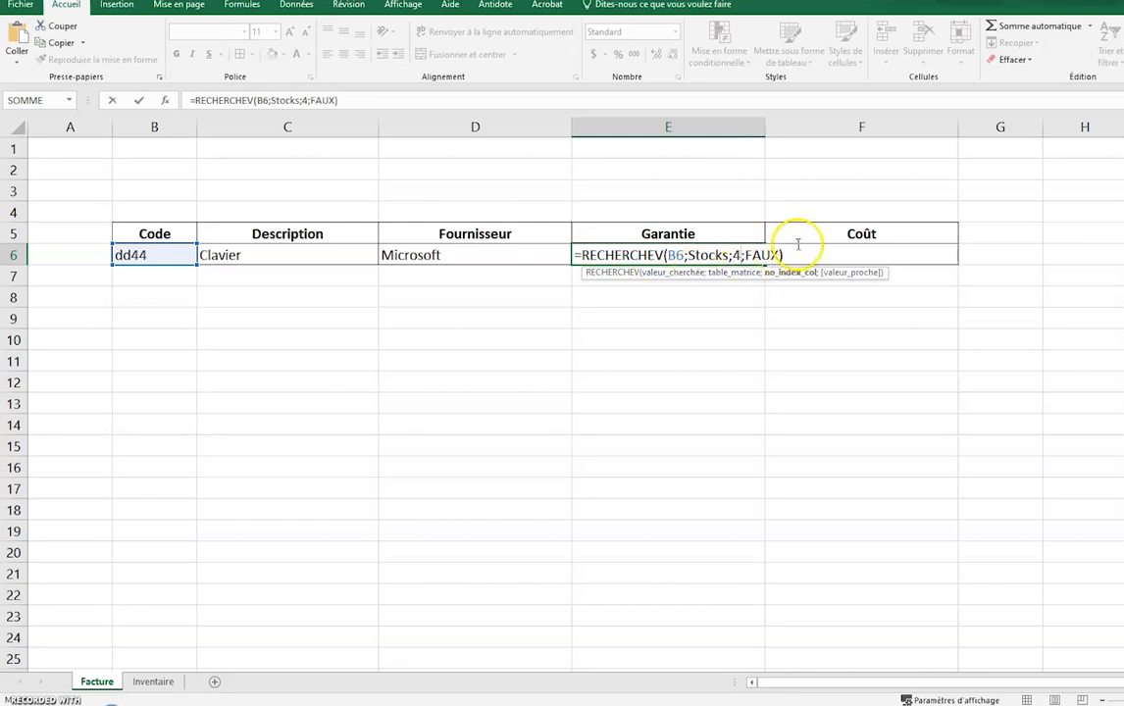
{"action": "left_click", "coordinate": [801, 258]}
{"action": "key", "text": "Return"}
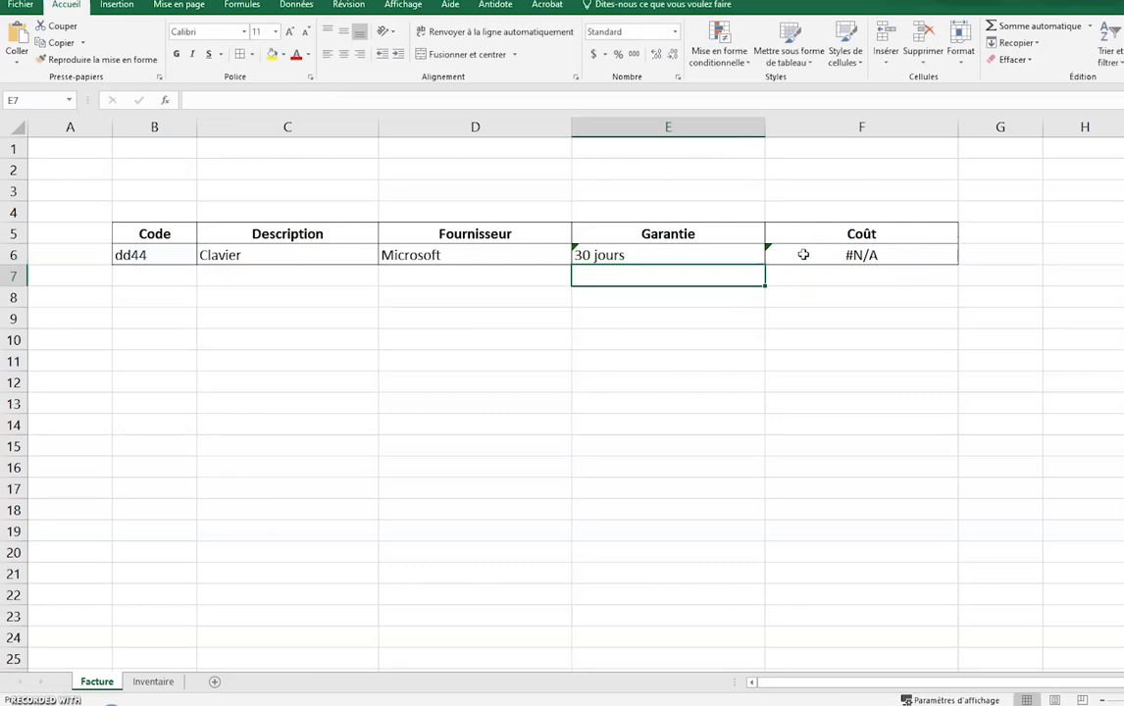
Step: Correct the Coût formula in F6 to =RECHERCHEV(B6;Stocks;3;FAUX)
{"action": "double_click", "coordinate": [797, 254]}
{"action": "left_click", "coordinate": [843, 254]}
{"action": "left_click", "coordinate": [869, 255]}
{"action": "key", "text": "BackSpace"}
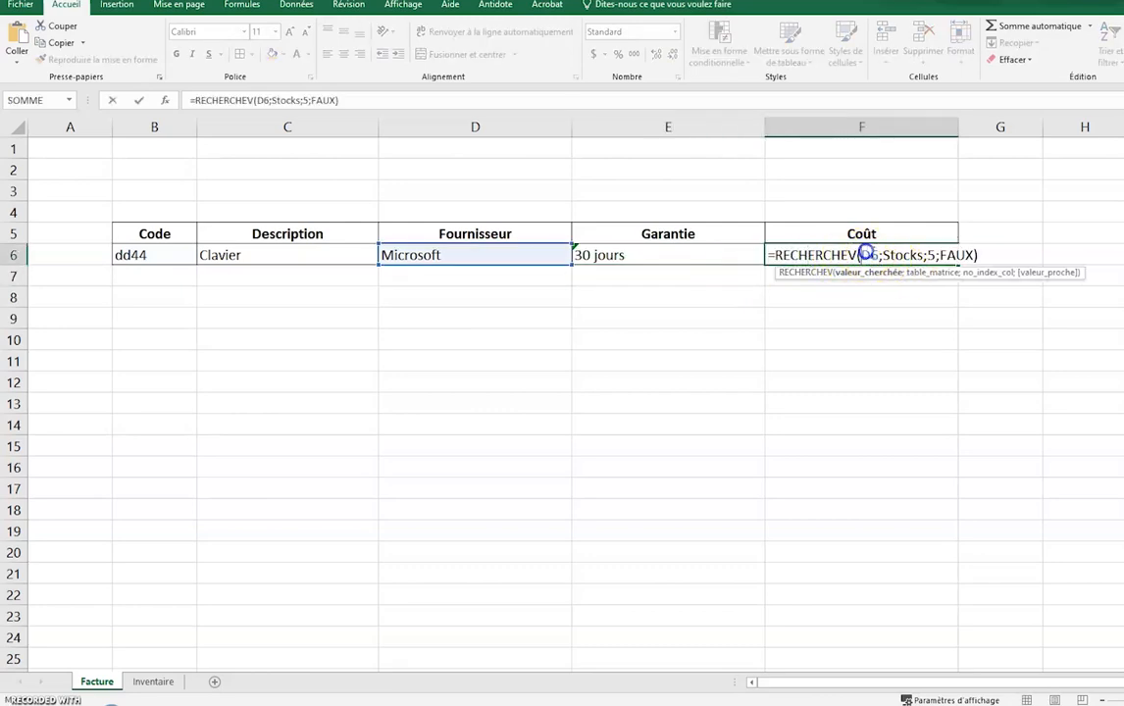
{"action": "type", "text": "B"}
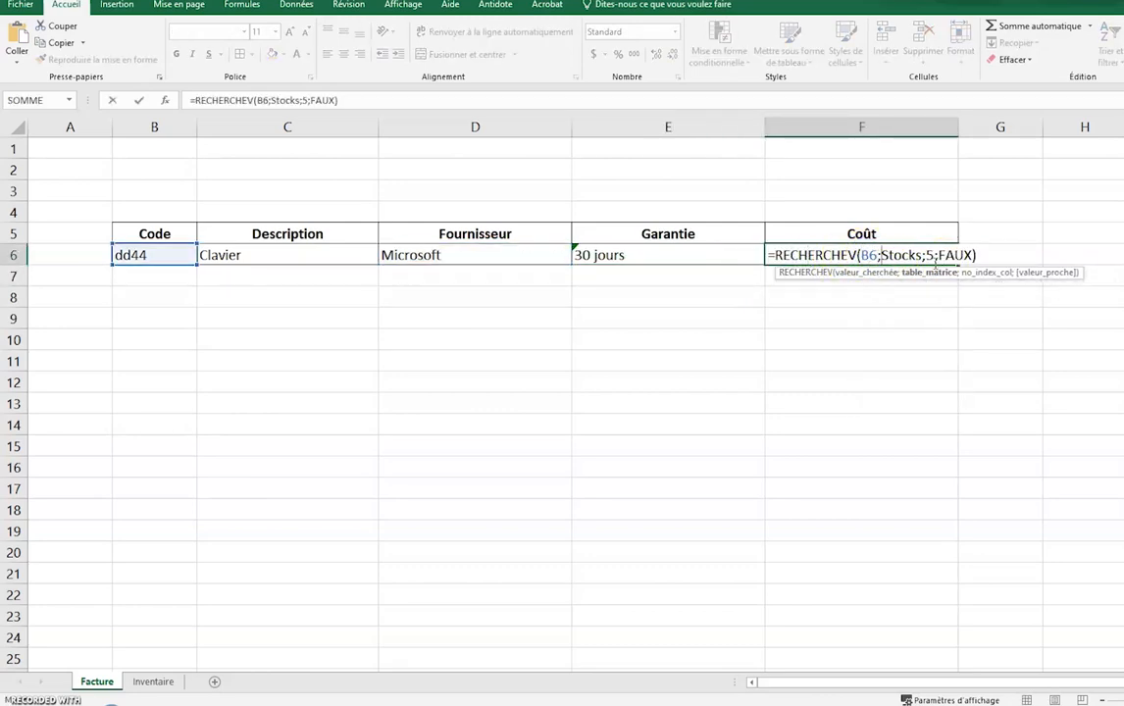
{"action": "left_click", "coordinate": [926, 255]}
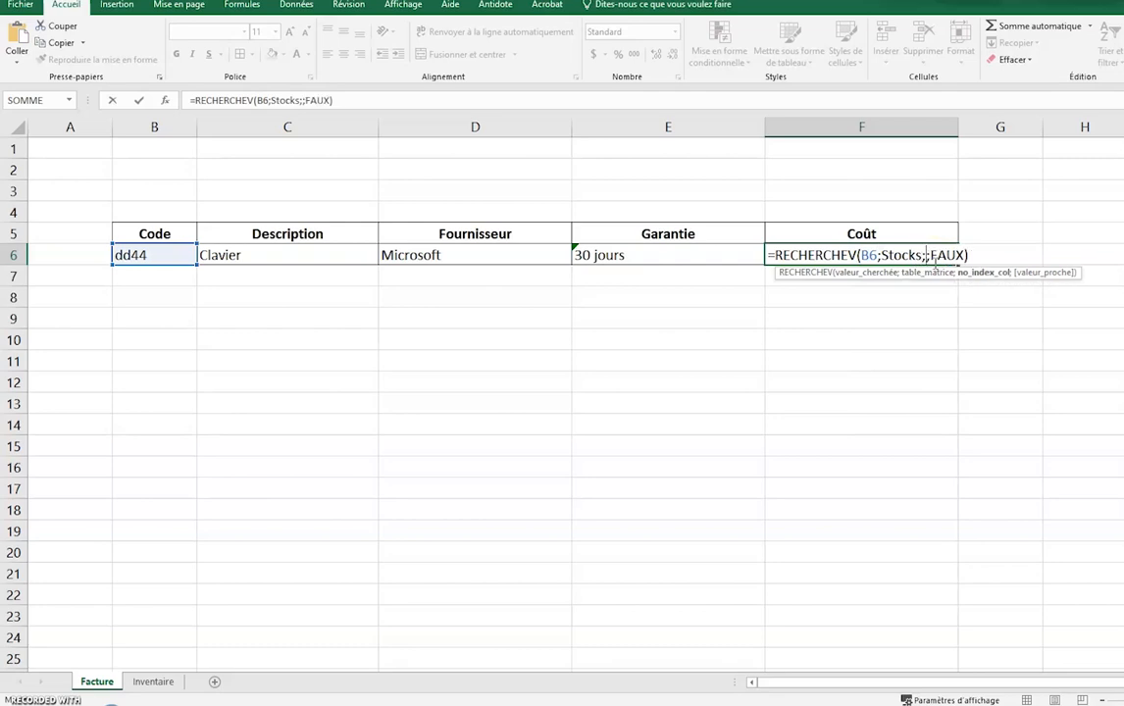
{"action": "key", "text": "Return"}
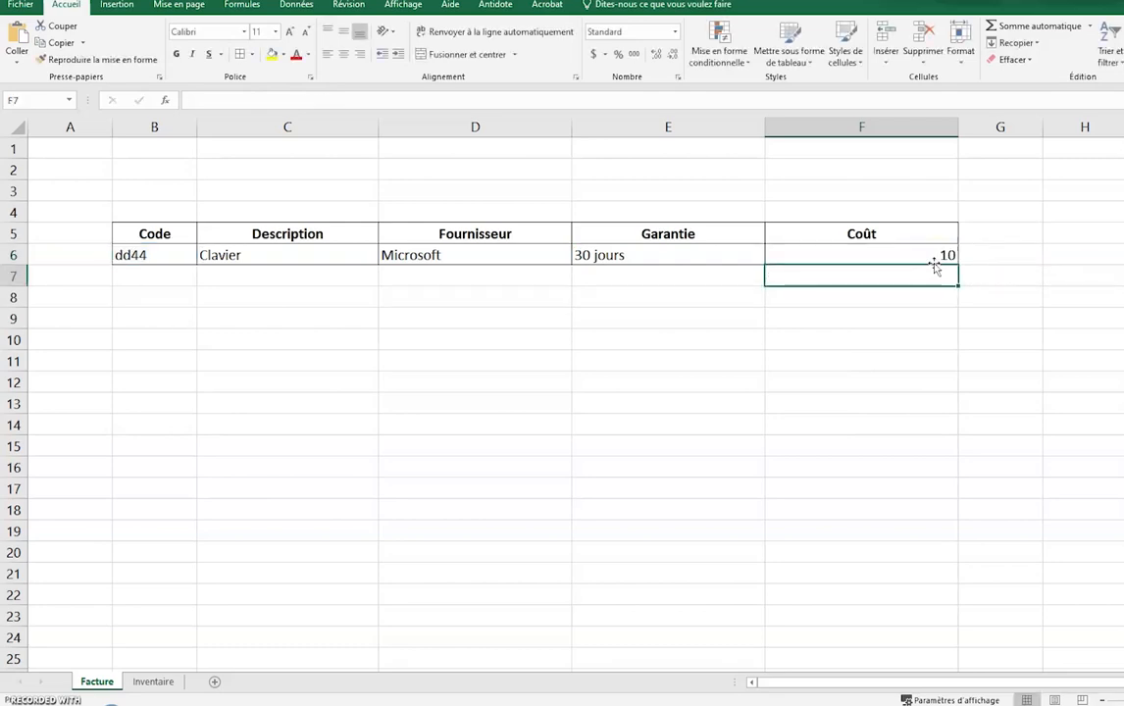
Step: Test the completed lookup row by entering the code aa11 in B6 and checking the returned details
{"action": "left_click", "coordinate": [135, 255]}
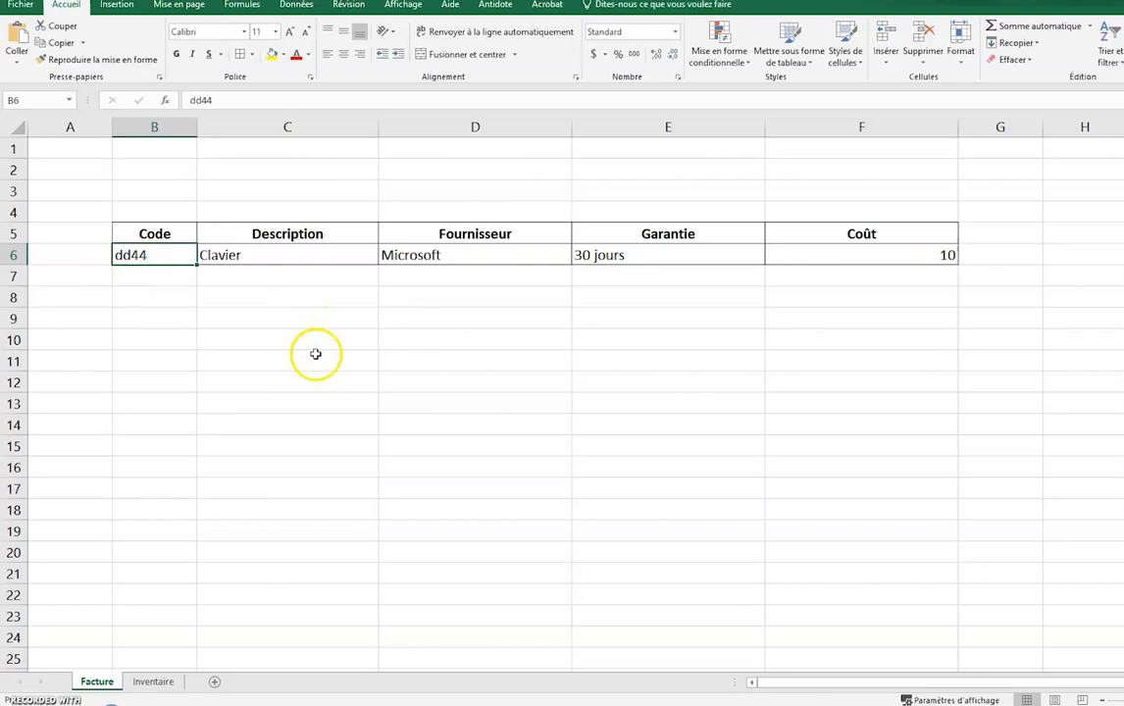
{"action": "type", "text": "a"}
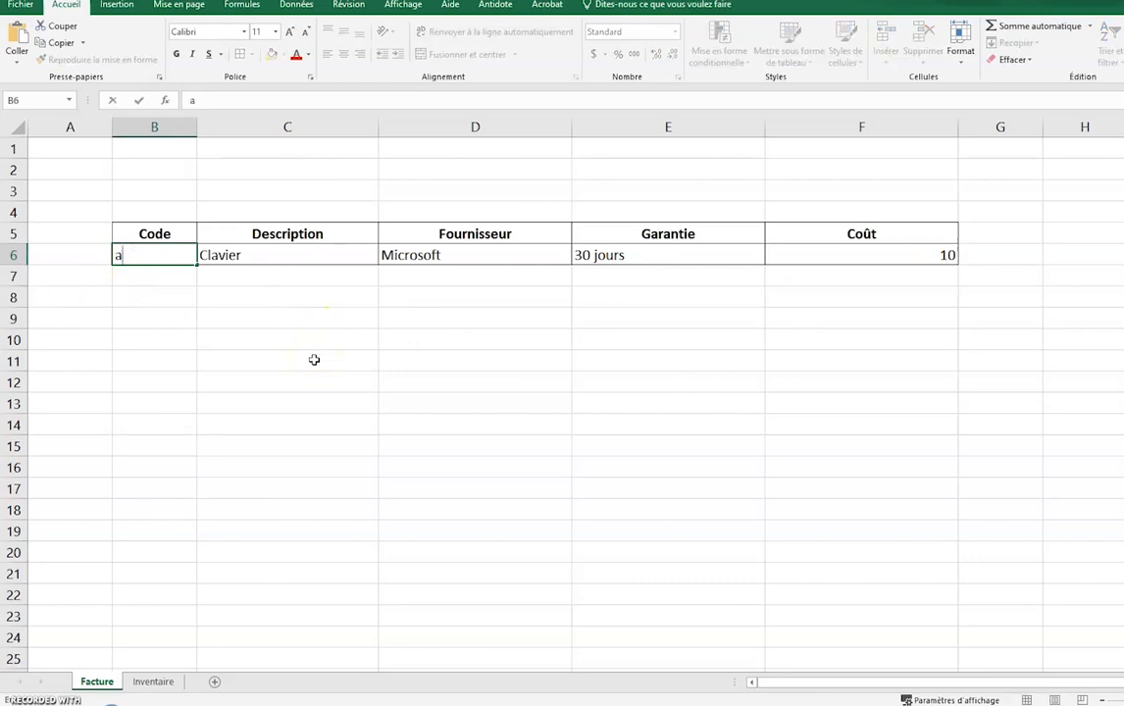
{"action": "type", "text": "a11"}
{"action": "key", "text": "Return"}
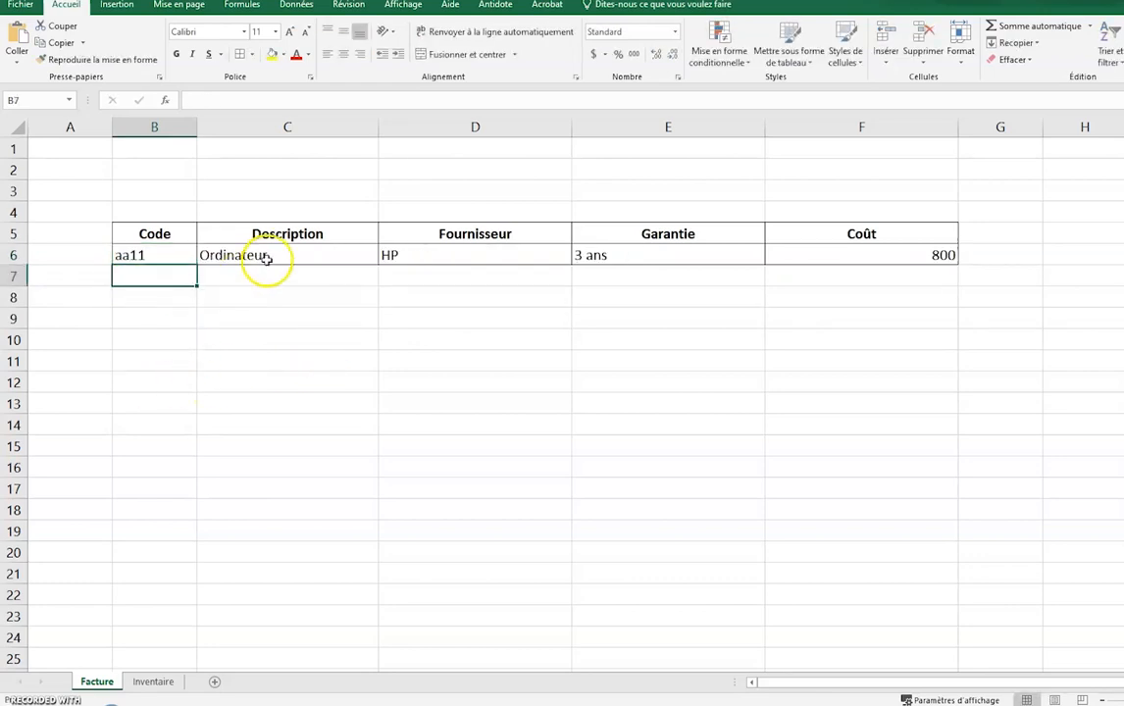
{"action": "left_click", "coordinate": [266, 258]}
{"action": "left_click", "coordinate": [435, 258]}
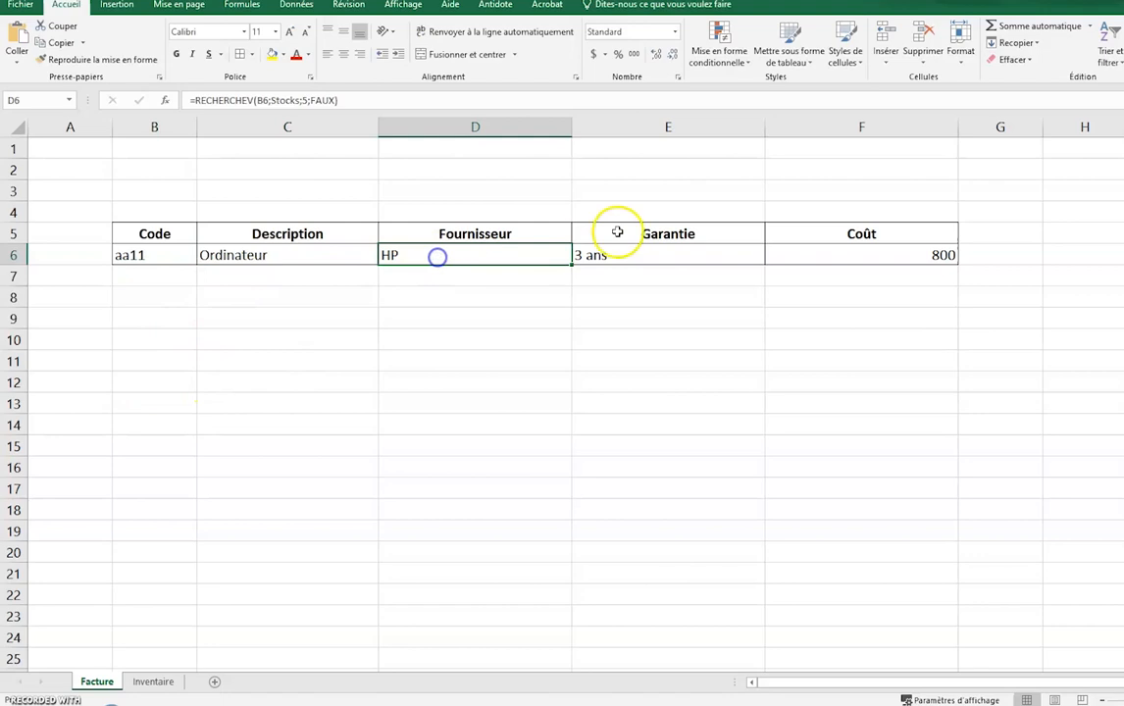
Step: Apply the Comptabilité dollar format to the cost in F6 and test the row with the code bb22 in B6
{"action": "left_click", "coordinate": [916, 255]}
{"action": "left_click", "coordinate": [593, 54]}
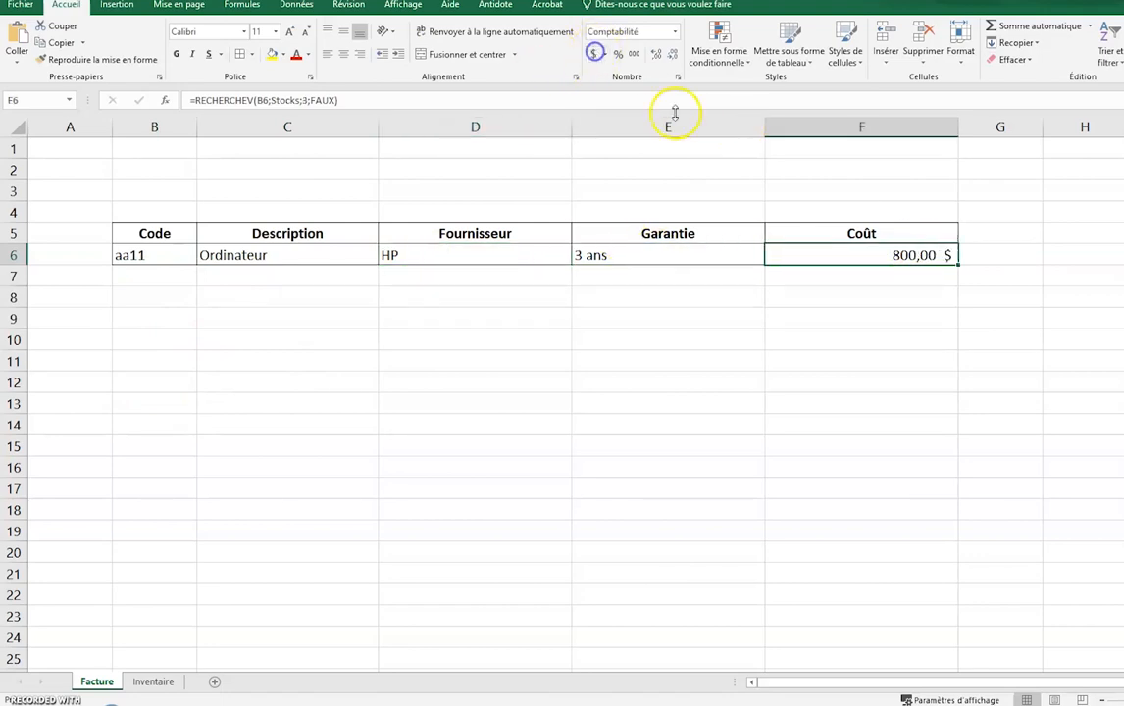
{"action": "left_click", "coordinate": [140, 256]}
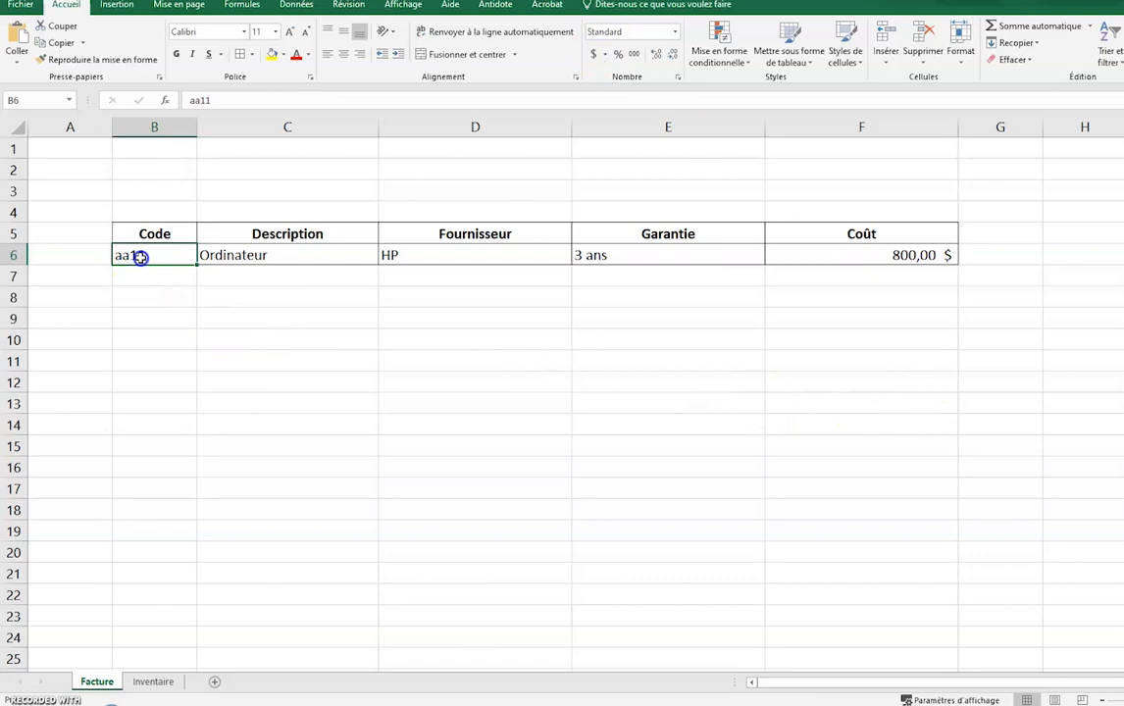
{"action": "double_click", "coordinate": [140, 256]}
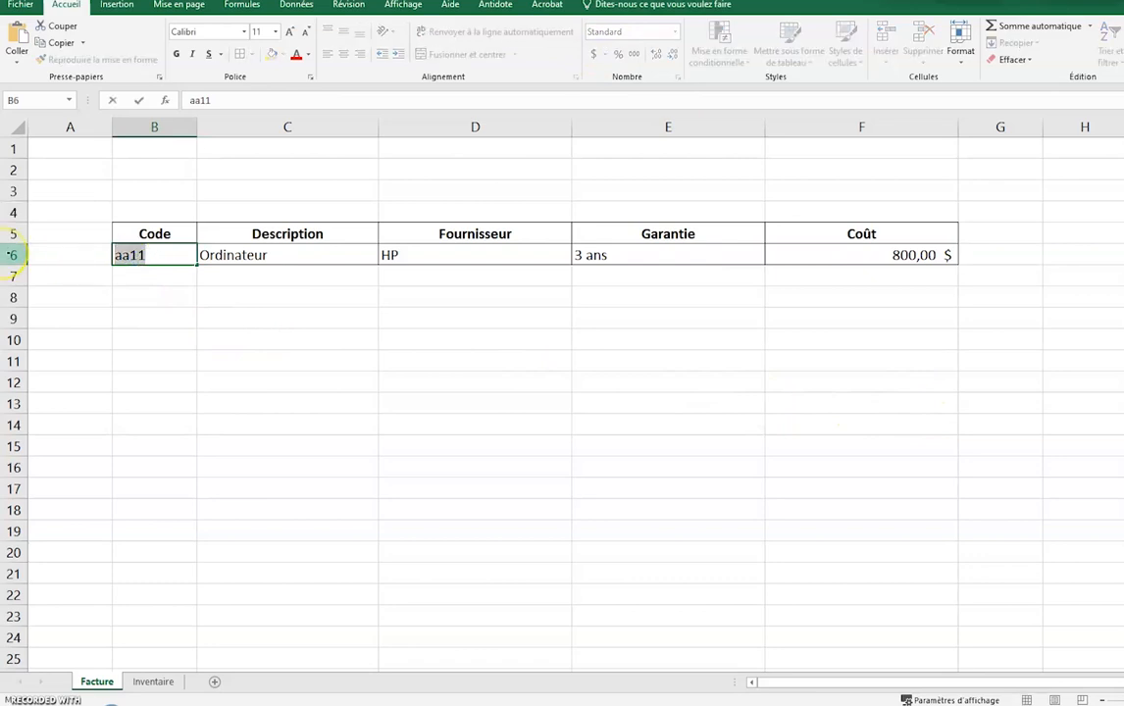
{"action": "type", "text": "bb22"}
{"action": "key", "text": "Return"}
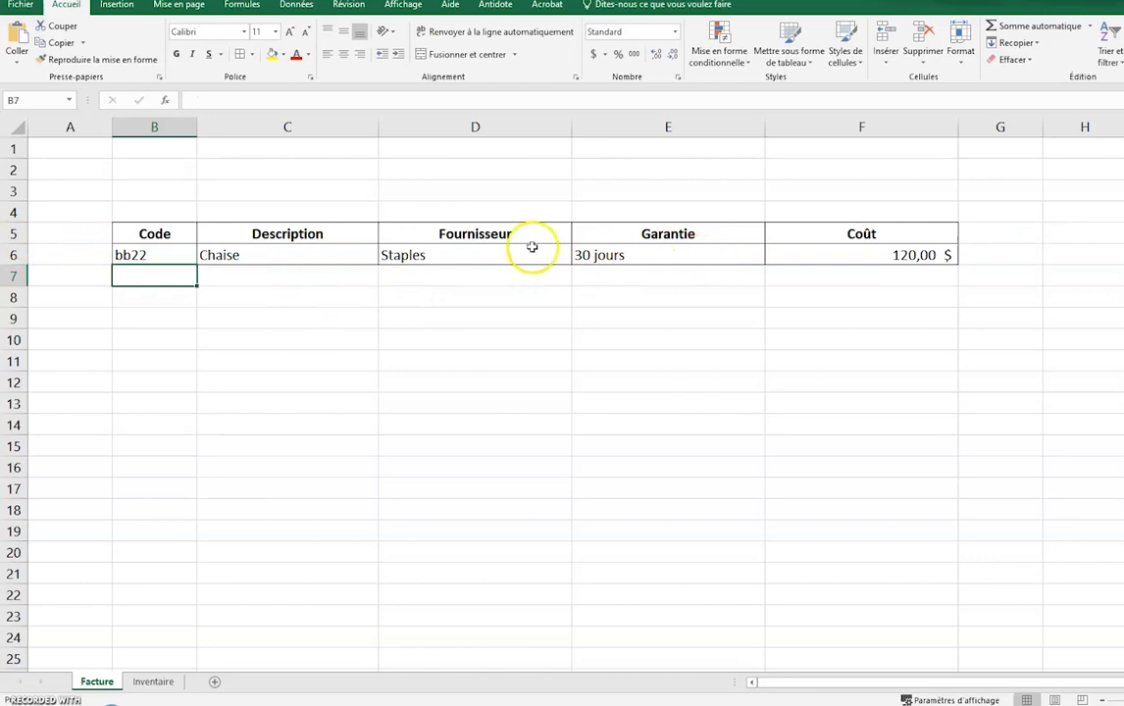
Step: Add data validation to B6 that allows a drop-down list (Liste) sourced from the codes in A2:A5 of the Inventaire sheet
{"action": "left_click", "coordinate": [205, 399]}
{"action": "left_click", "coordinate": [155, 256]}
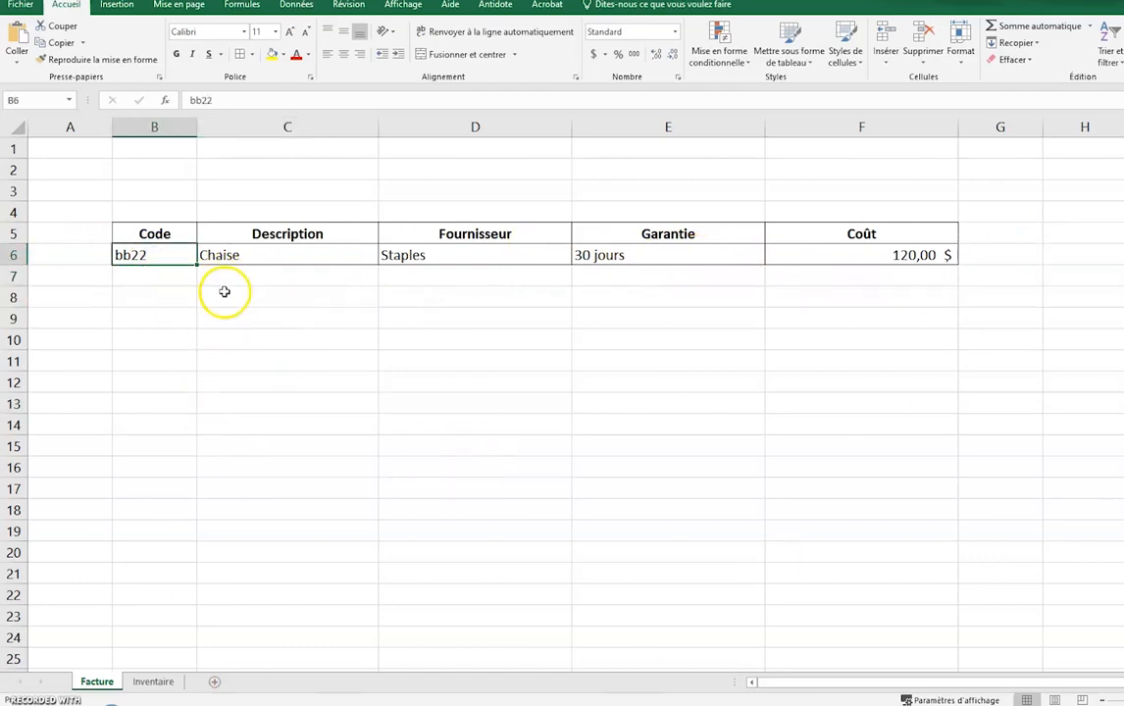
{"action": "left_click", "coordinate": [167, 256]}
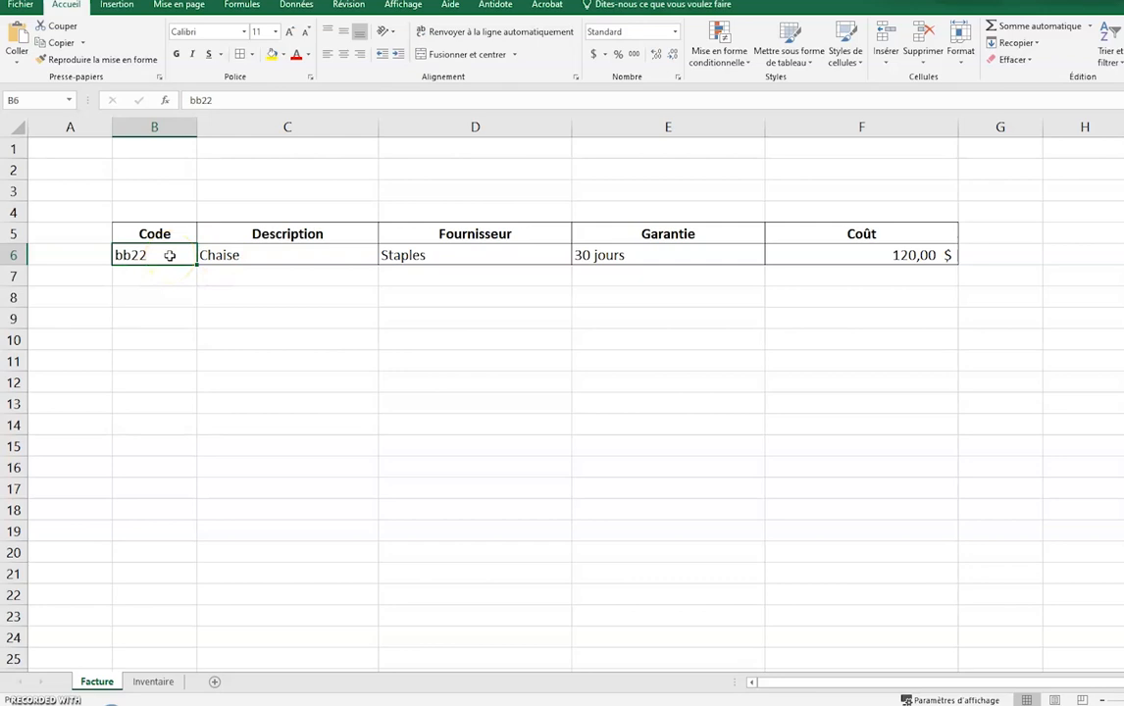
{"action": "left_click", "coordinate": [140, 254]}
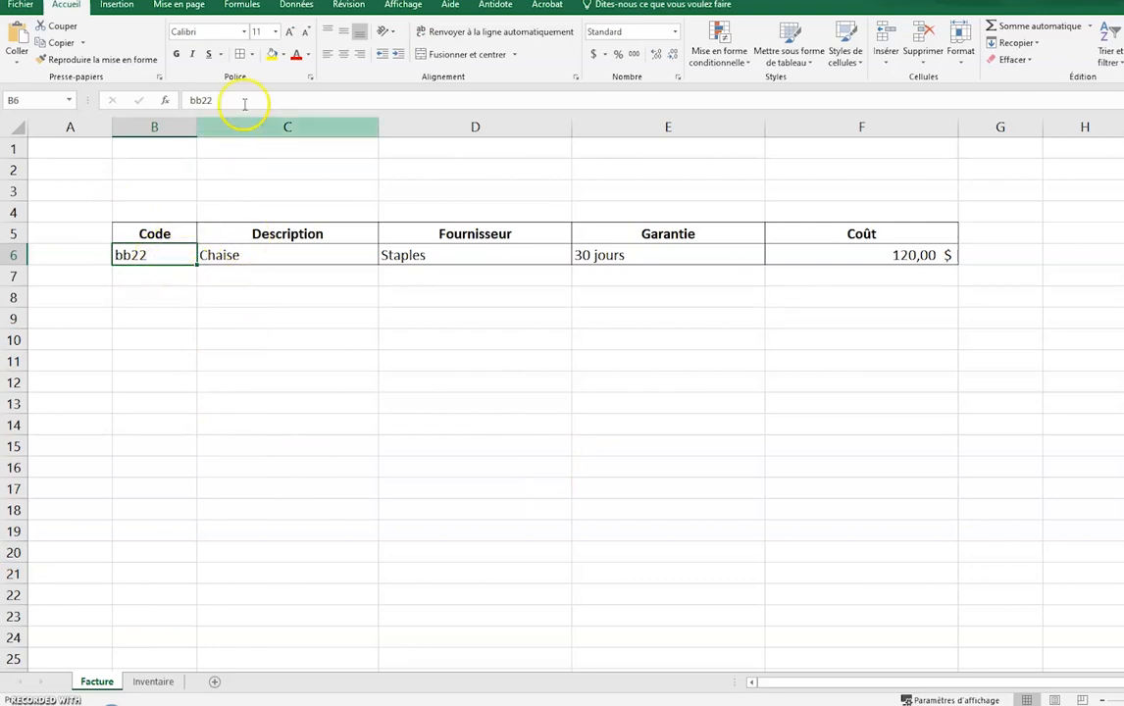
{"action": "left_click", "coordinate": [296, 5]}
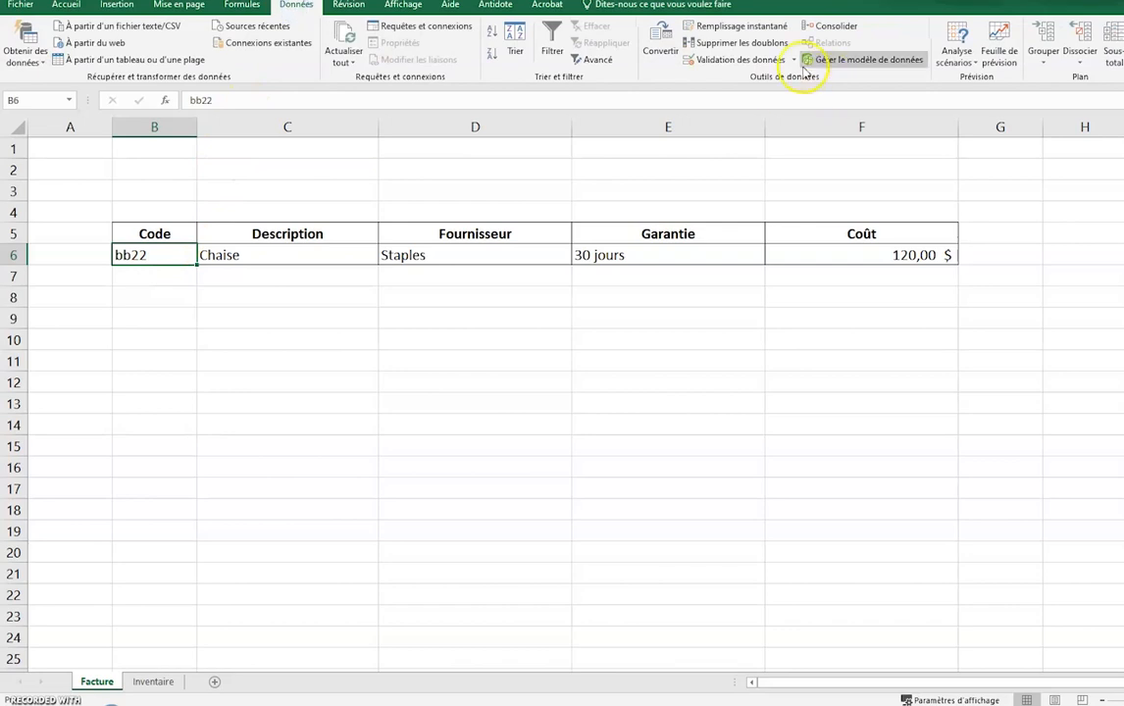
{"action": "left_click", "coordinate": [794, 60]}
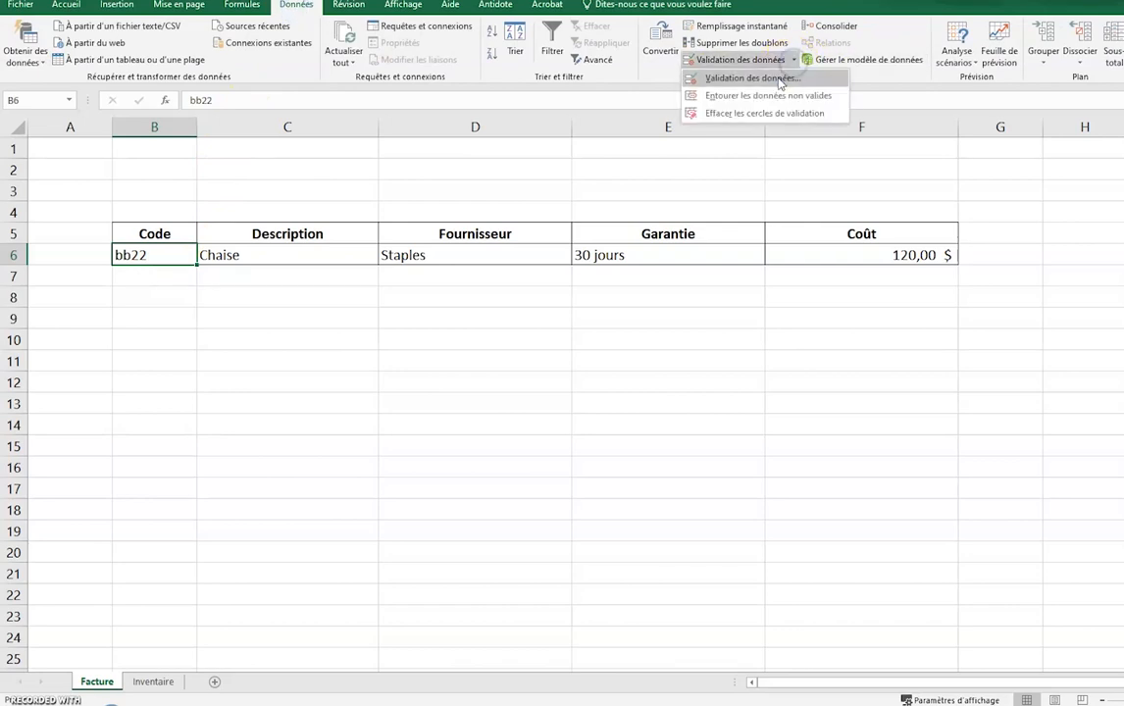
{"action": "left_click", "coordinate": [708, 77]}
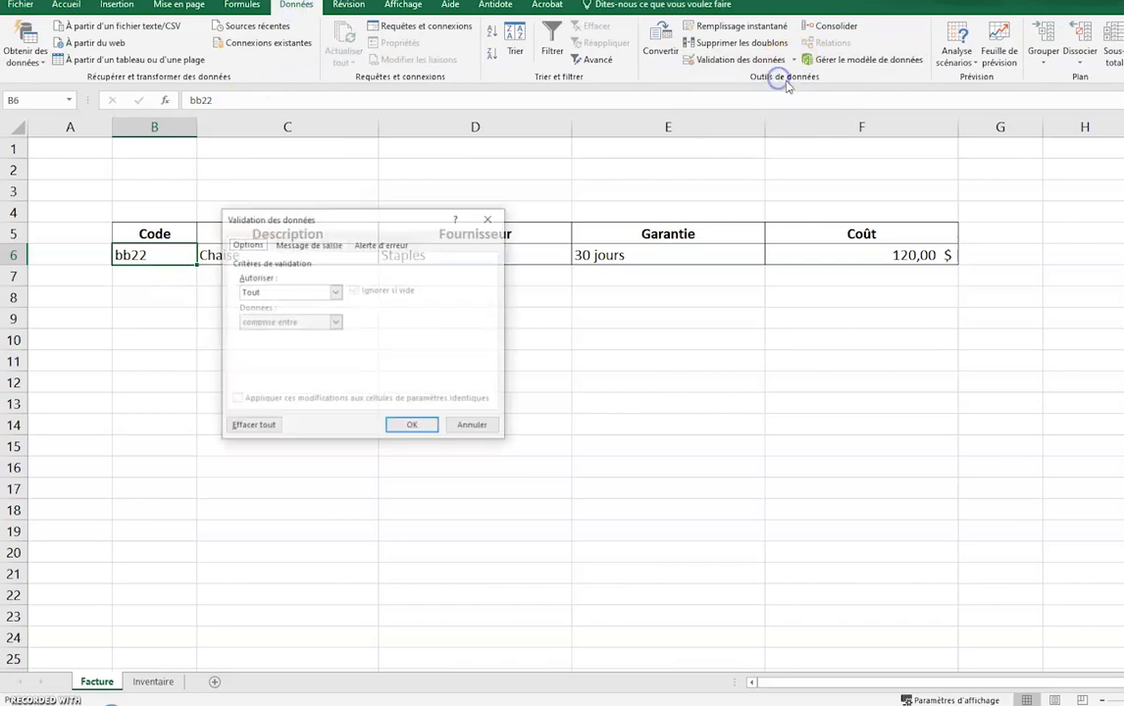
{"action": "left_click", "coordinate": [334, 292]}
{"action": "left_click", "coordinate": [270, 334]}
{"action": "left_click", "coordinate": [283, 350]}
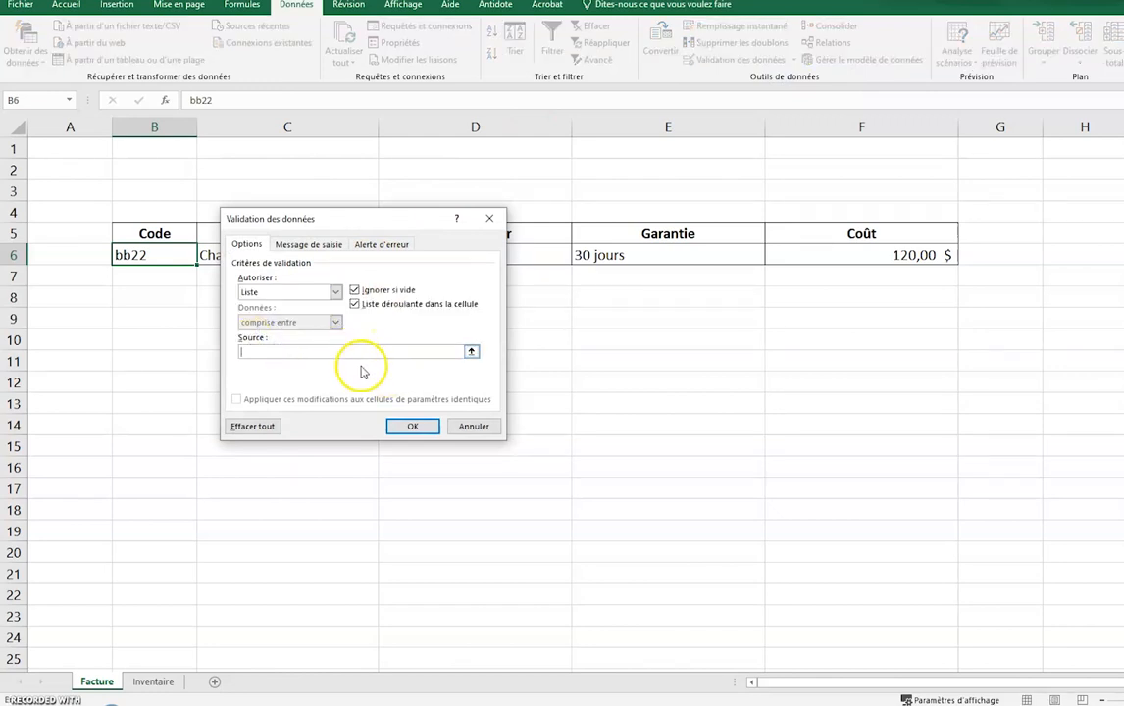
{"action": "left_click", "coordinate": [157, 682]}
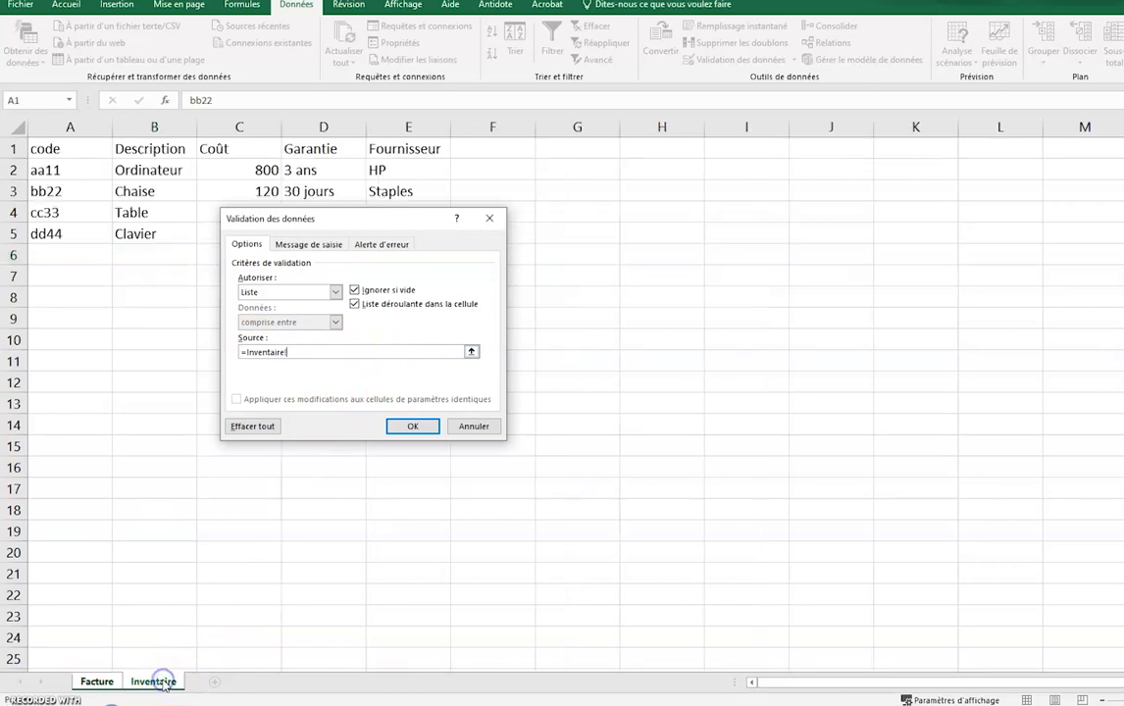
{"action": "left_click_drag", "start_coordinate": [53, 167], "coordinate": [87, 237]}
{"action": "left_click", "coordinate": [421, 426]}
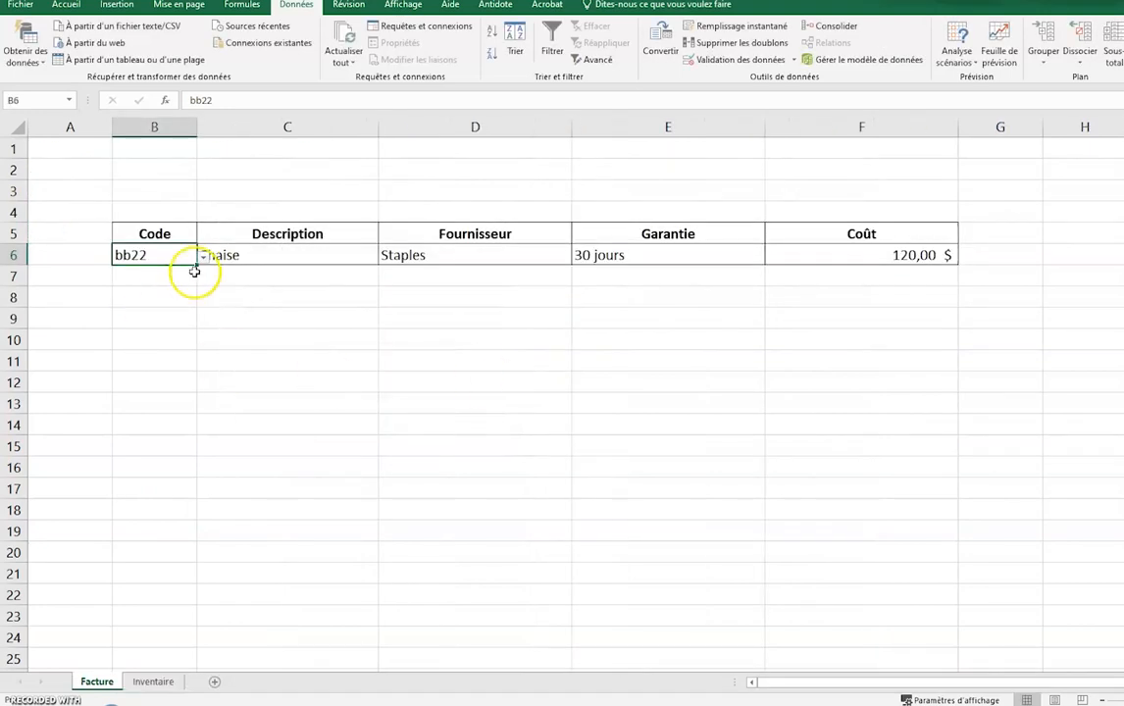
Step: Test the drop-down list in B6 by choosing the code aa11 and then cc33
{"action": "left_click", "coordinate": [203, 257]}
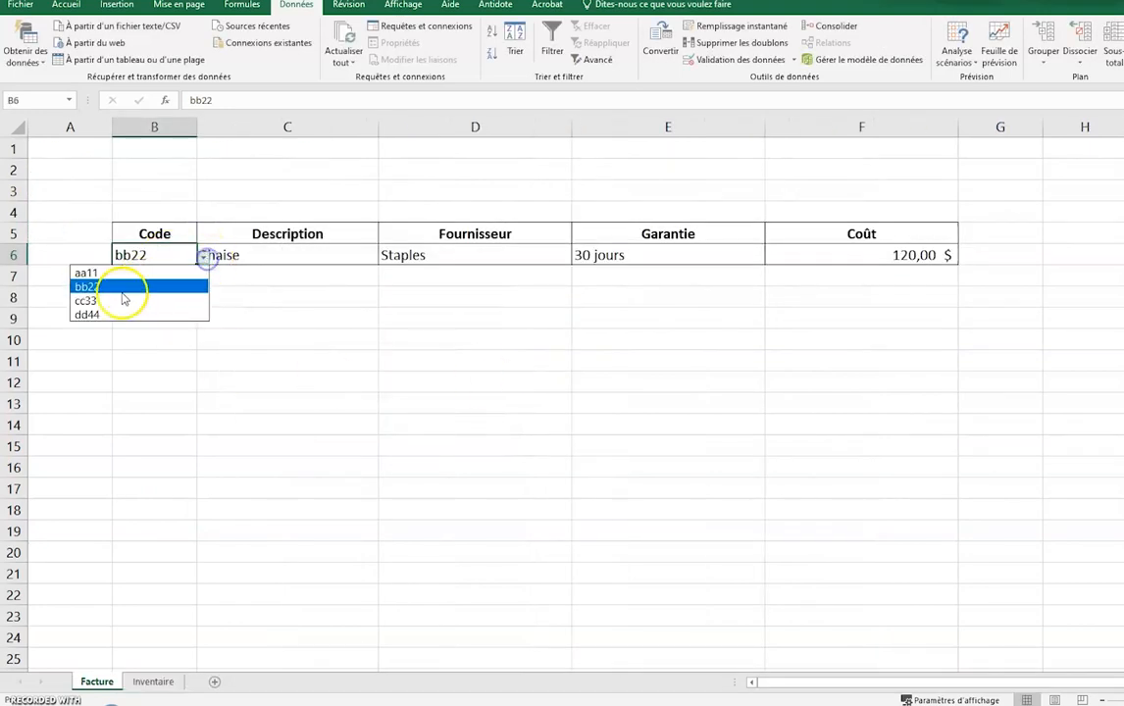
{"action": "left_click", "coordinate": [108, 275]}
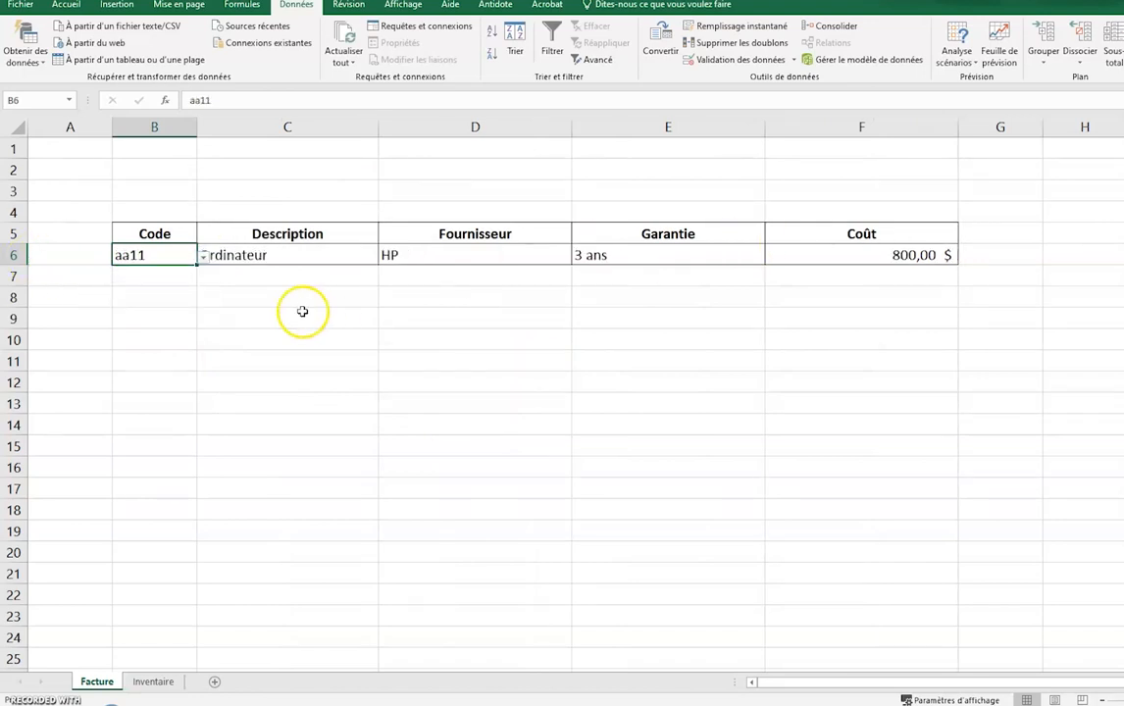
{"action": "left_click", "coordinate": [203, 257]}
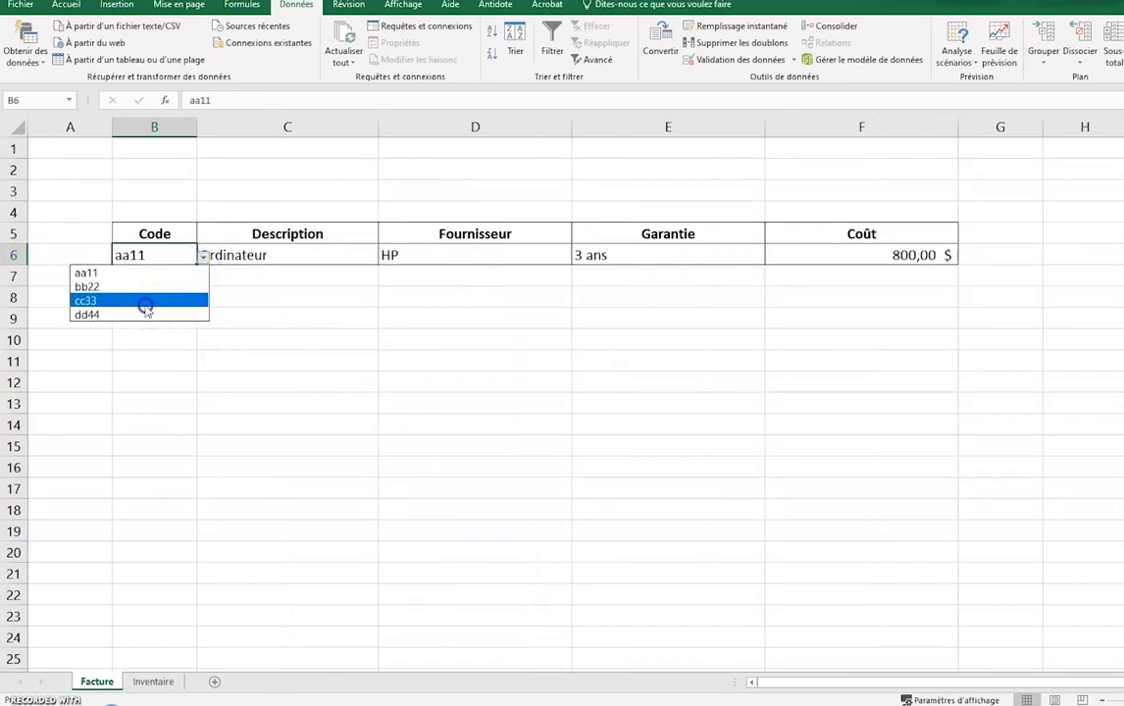
{"action": "left_click", "coordinate": [147, 299]}
{"action": "left_click", "coordinate": [498, 379]}
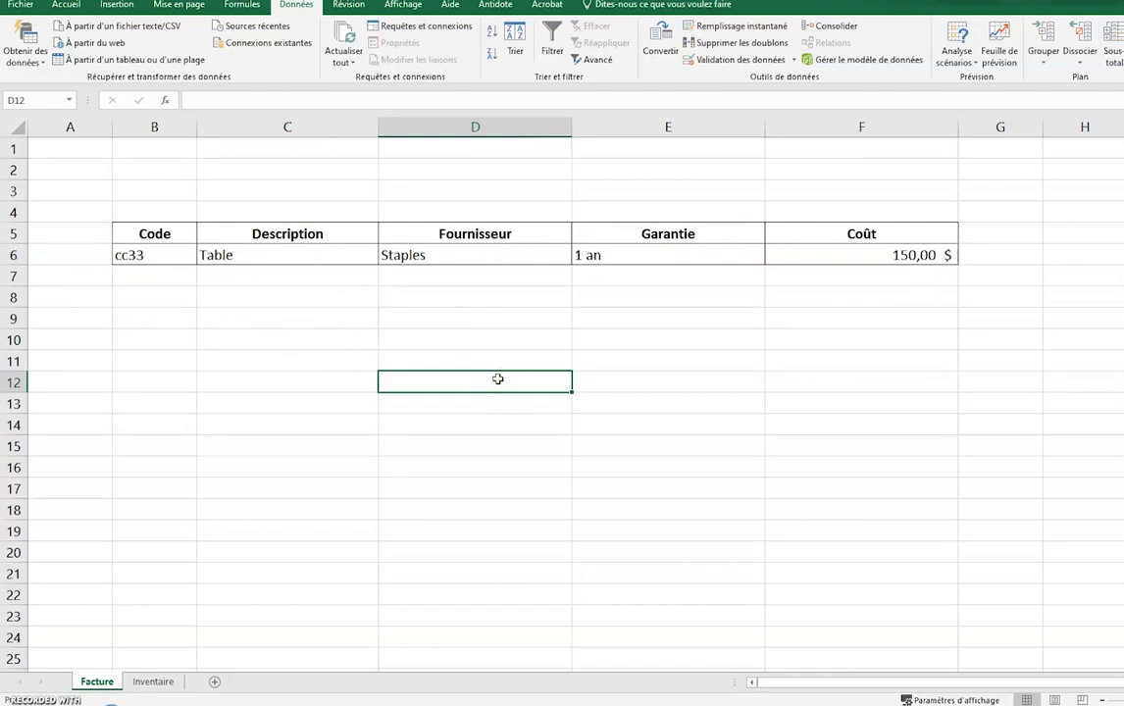
{"action": "left_click", "coordinate": [255, 358]}
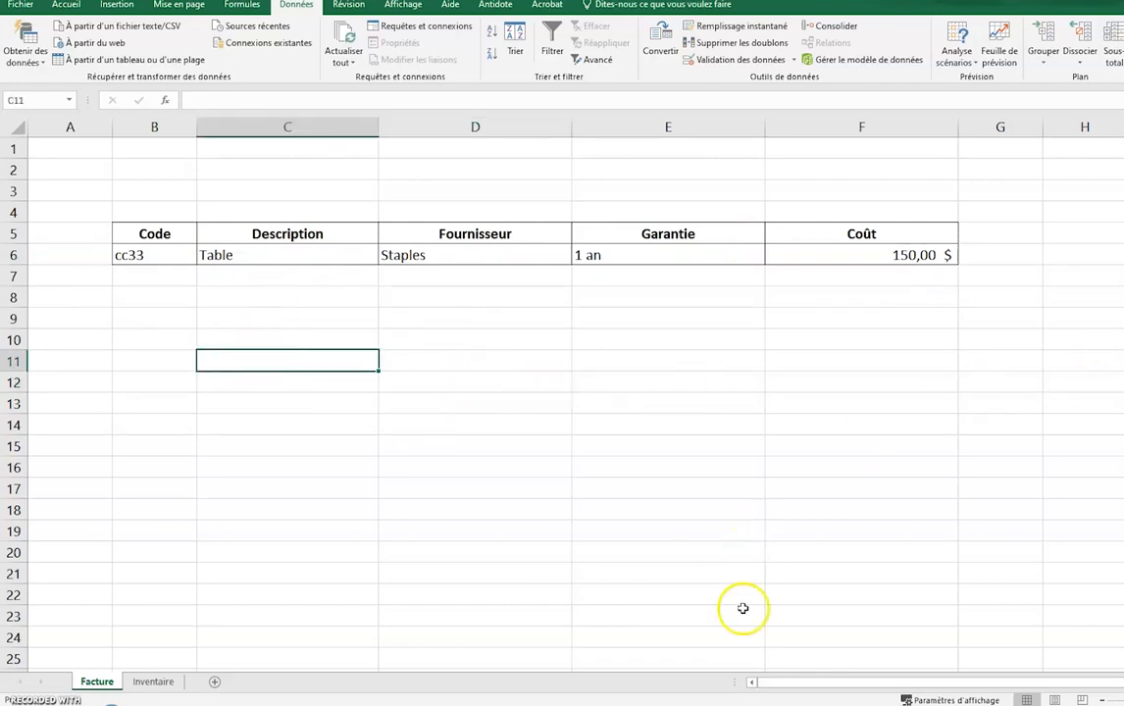